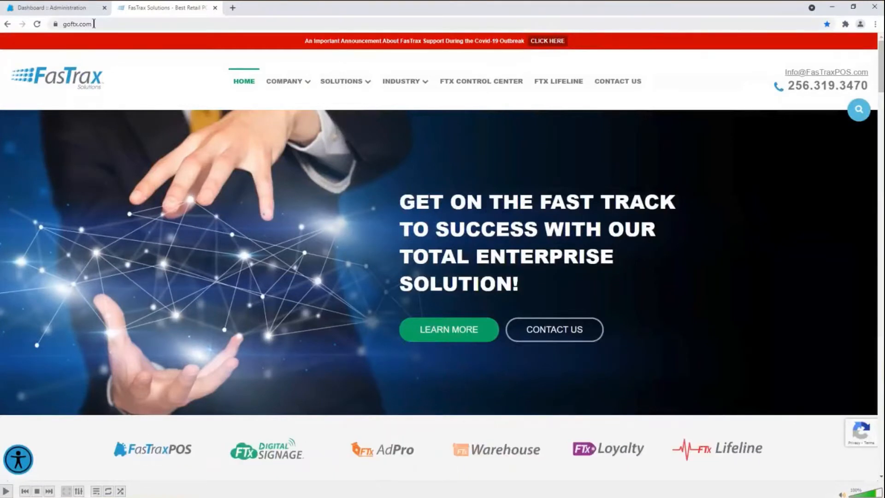
- Go to the FTX Lifeline page of the FasTrax website and open its weekly training webinars
left_click(559, 86)
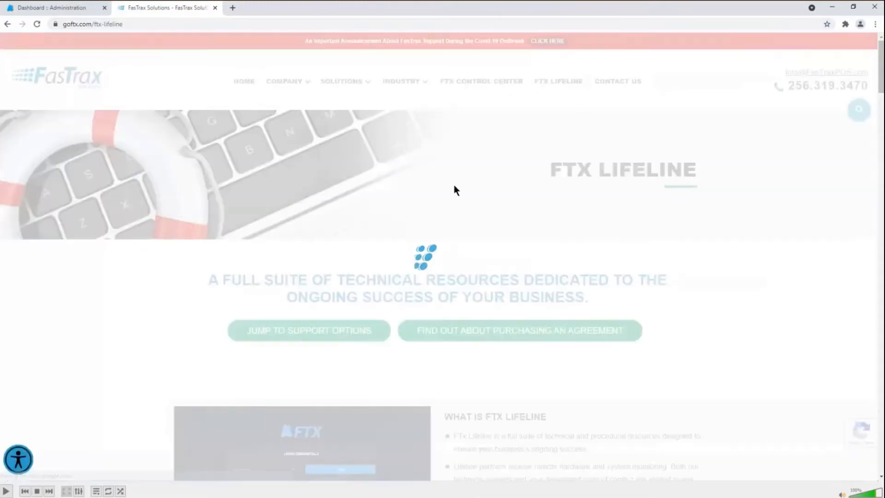
scroll(448, 219, "down", 2)
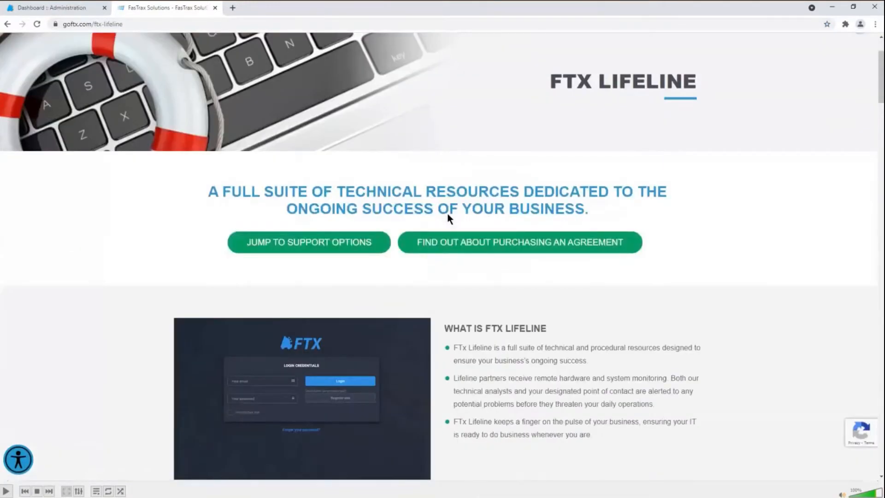
scroll(449, 220, "down", 7)
scroll(453, 213, "down", 8)
scroll(452, 210, "down", 5)
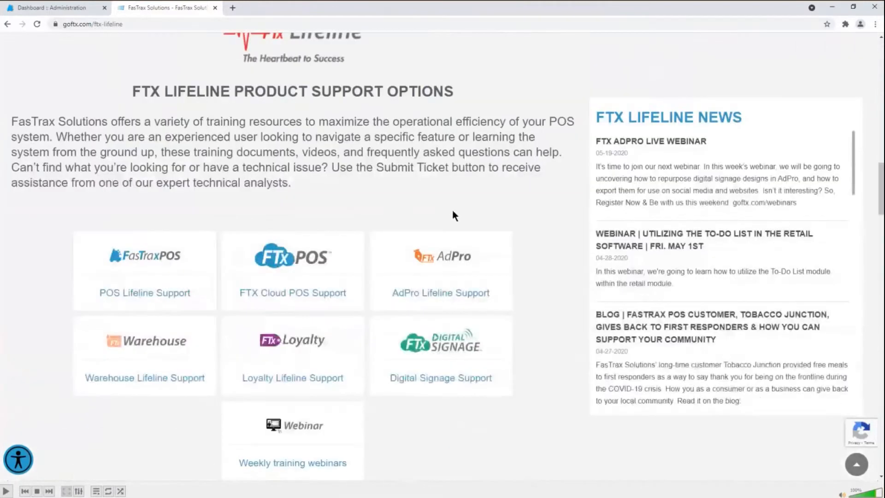
scroll(452, 209, "down", 2)
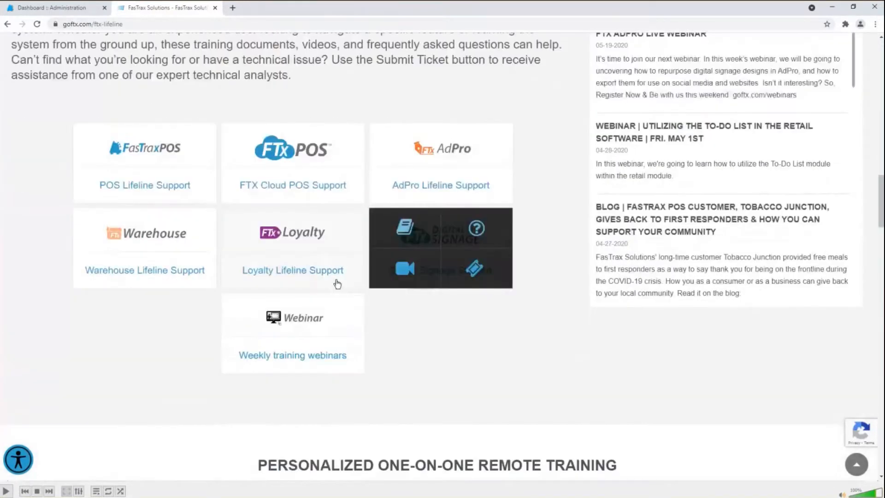
left_click(319, 335)
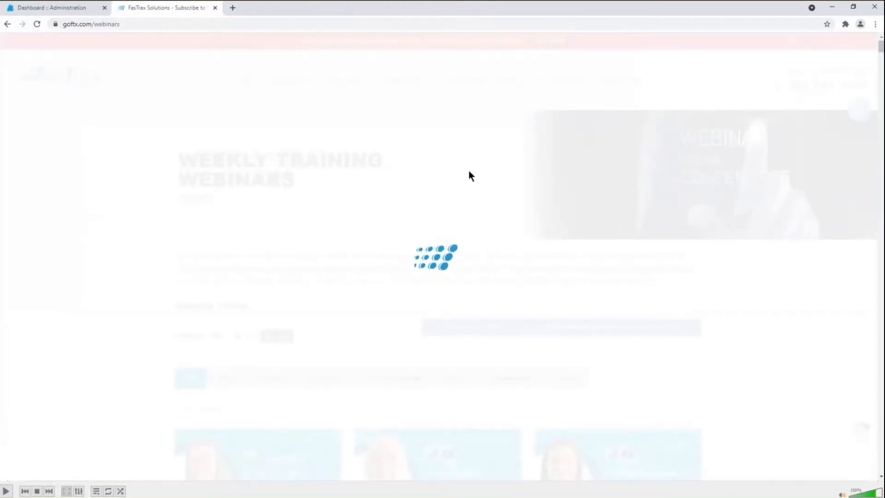
- Look through the weekly training webinars page, examining the webinar topics, category filters and recorded sessions
scroll(469, 169, "down", 2)
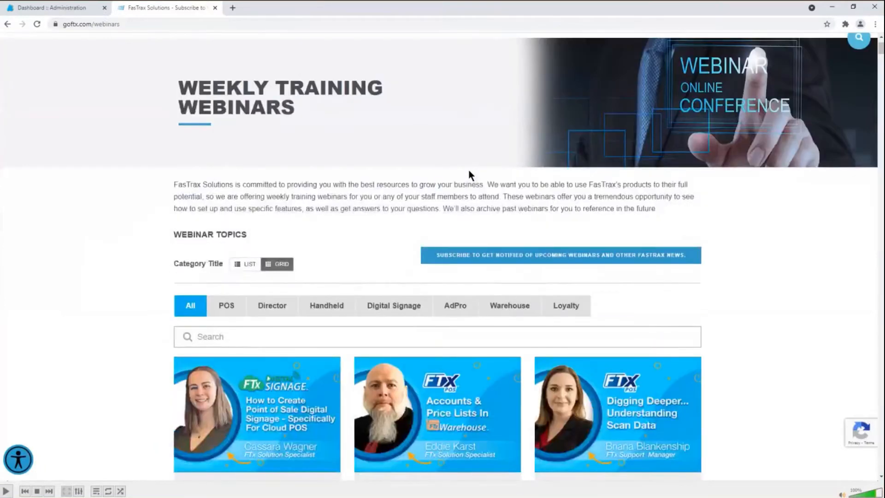
scroll(469, 172, "down", 2)
scroll(477, 313, "down", 3)
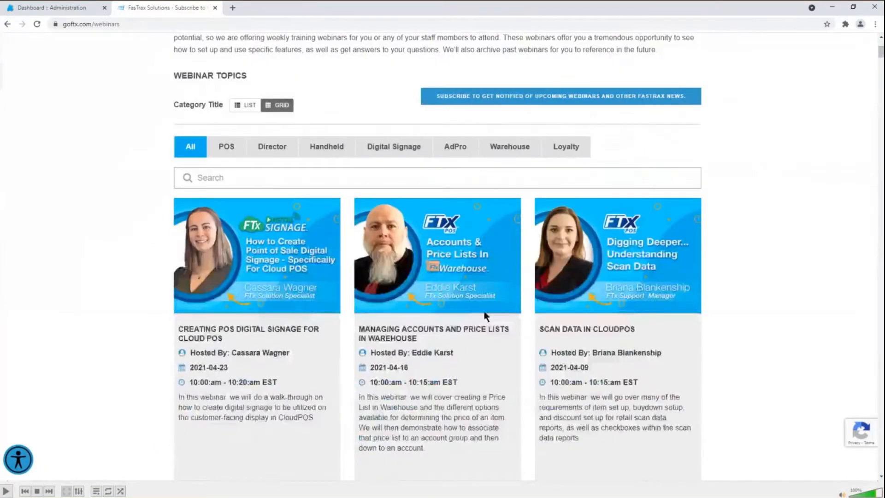
scroll(486, 312, "down", 8)
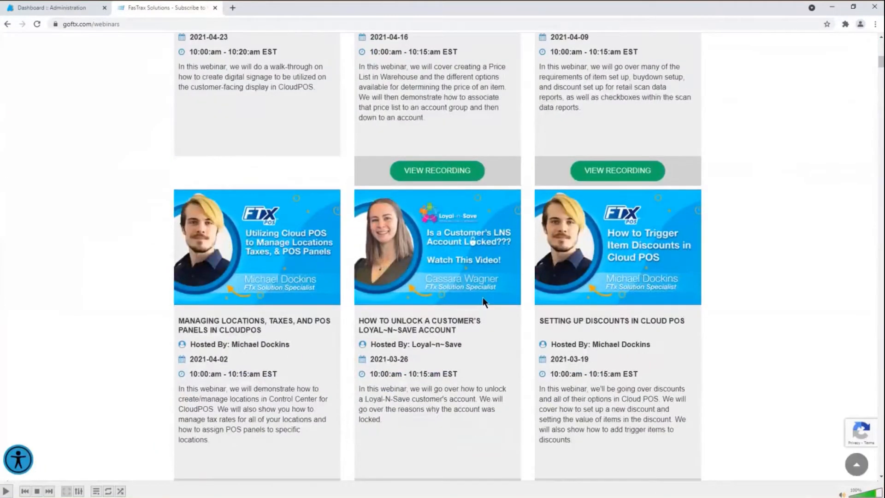
scroll(483, 299, "up", 5)
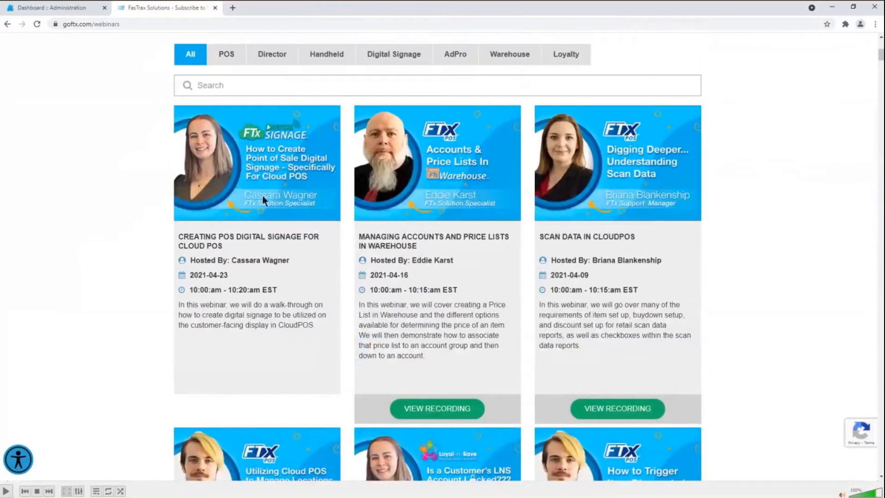
scroll(304, 284, "down", 7)
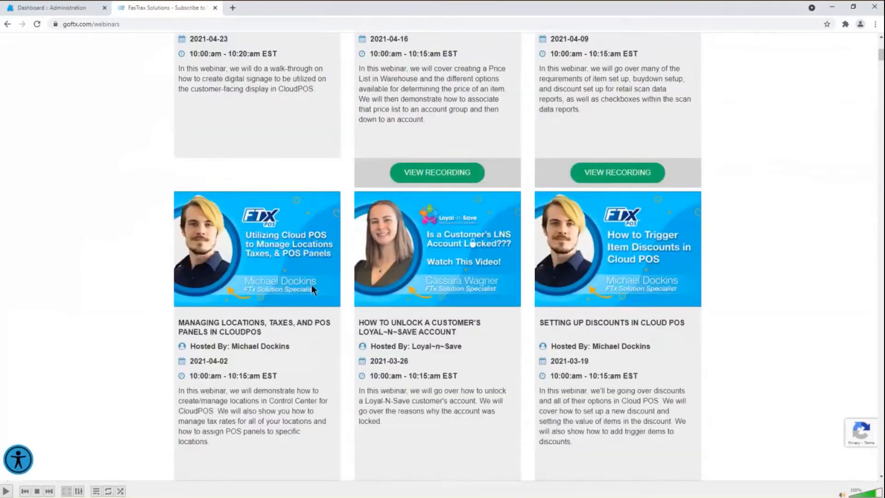
scroll(312, 277, "up", 10)
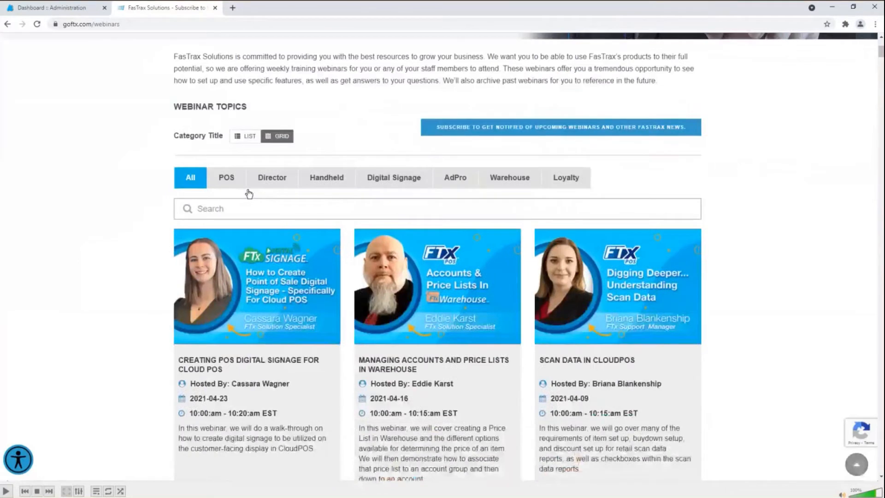
scroll(246, 194, "up", 1)
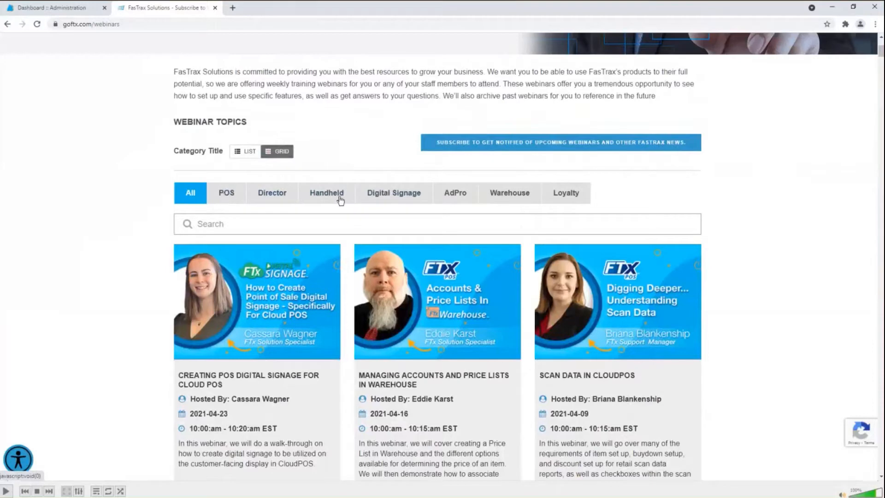
scroll(339, 143, "up", 4)
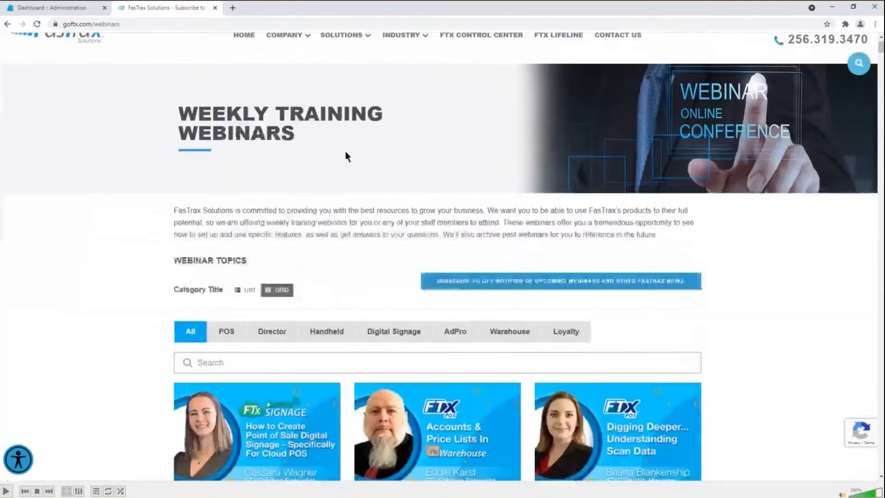
scroll(349, 157, "down", 4)
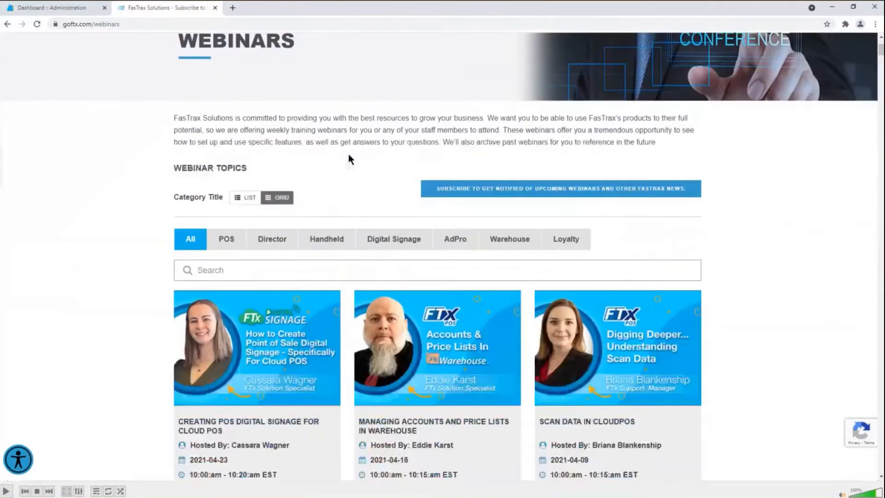
scroll(356, 159, "up", 1)
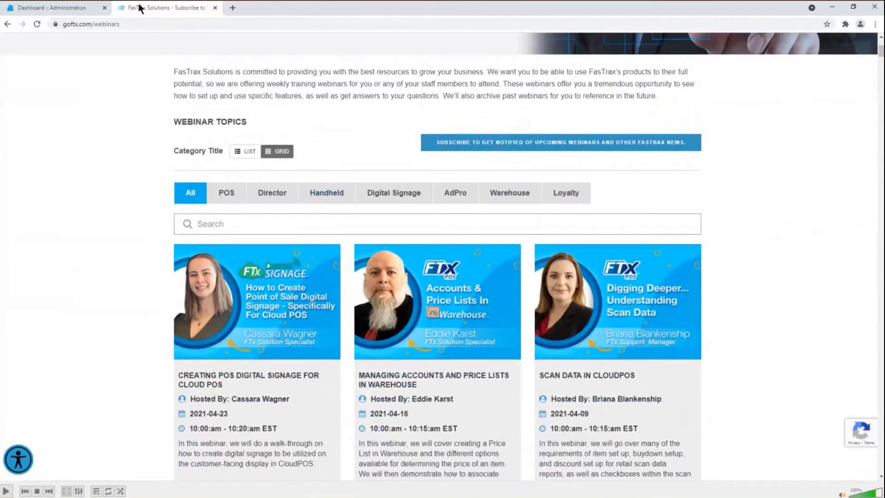
- Switch to the FasTrax Control Center and open the Employee Scheduler
left_click(66, 9)
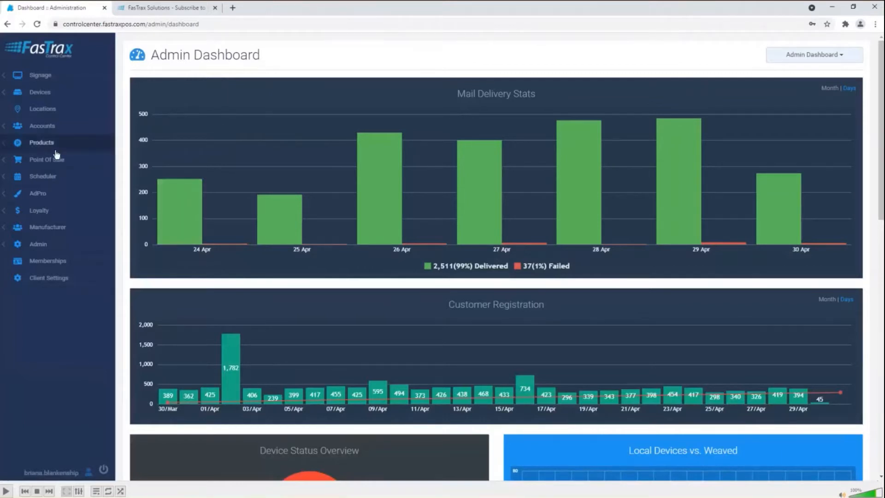
left_click(57, 182)
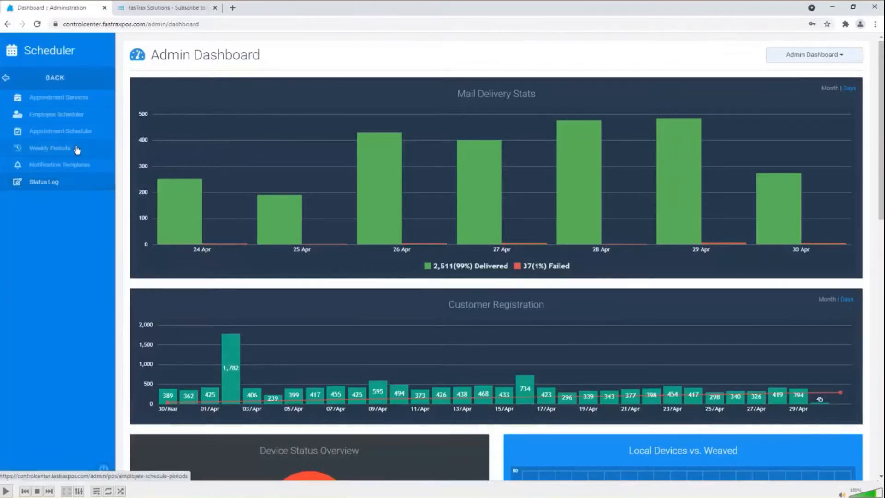
left_click(63, 117)
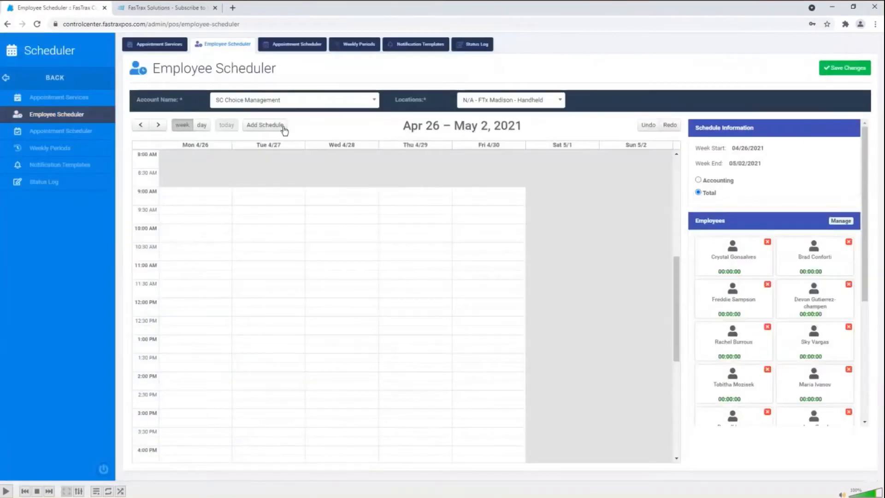
- Set the scheduler's account to FasTrax POS and its location to 1 - Madison AL
left_click(336, 104)
scroll(333, 158, "down", 5)
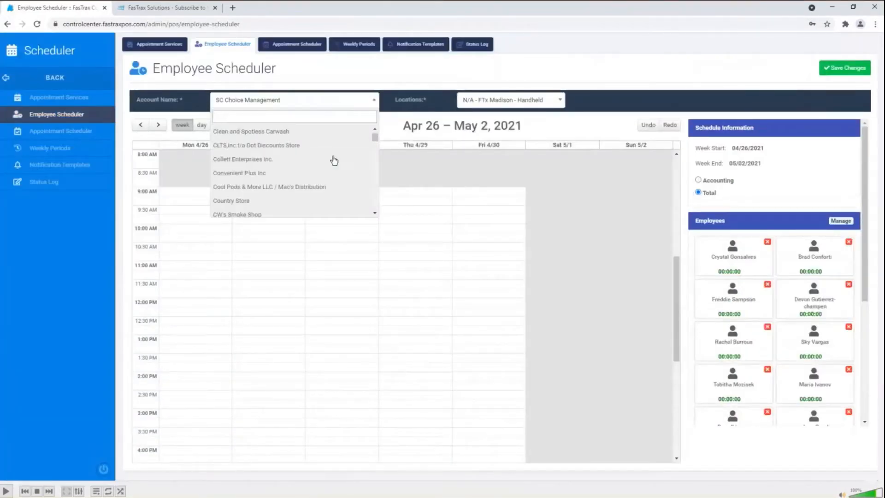
scroll(336, 161, "down", 3)
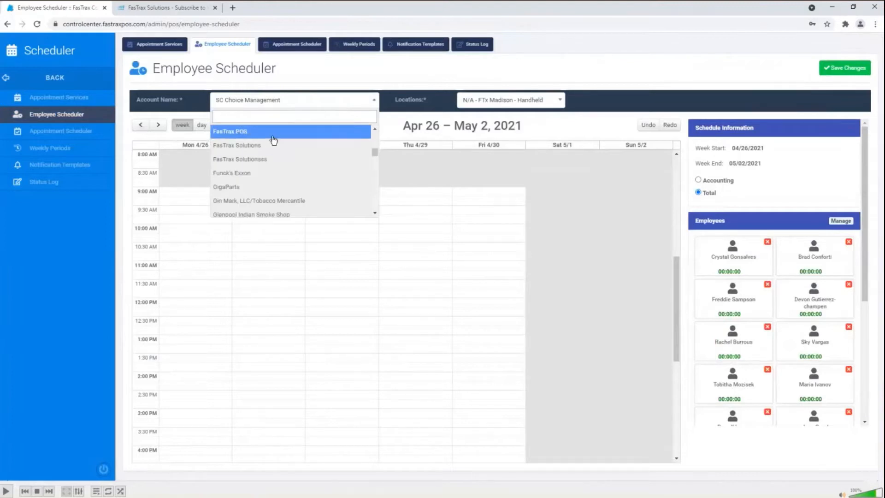
left_click(338, 132)
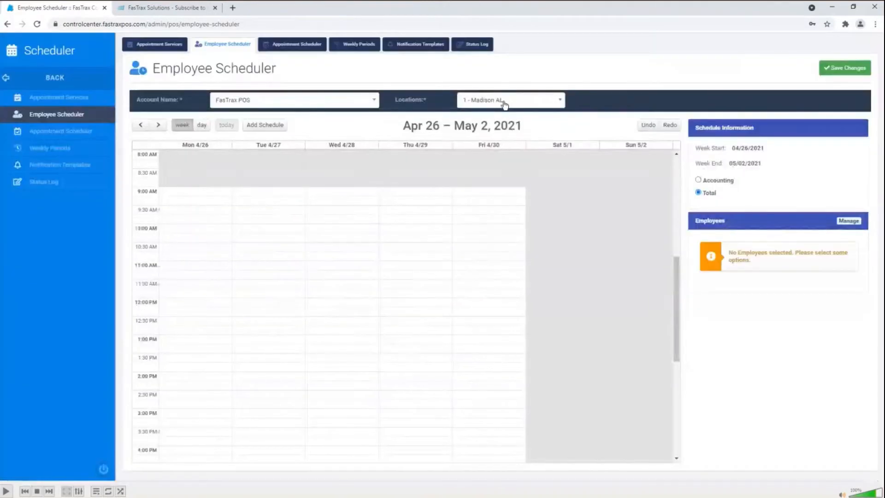
left_click(504, 105)
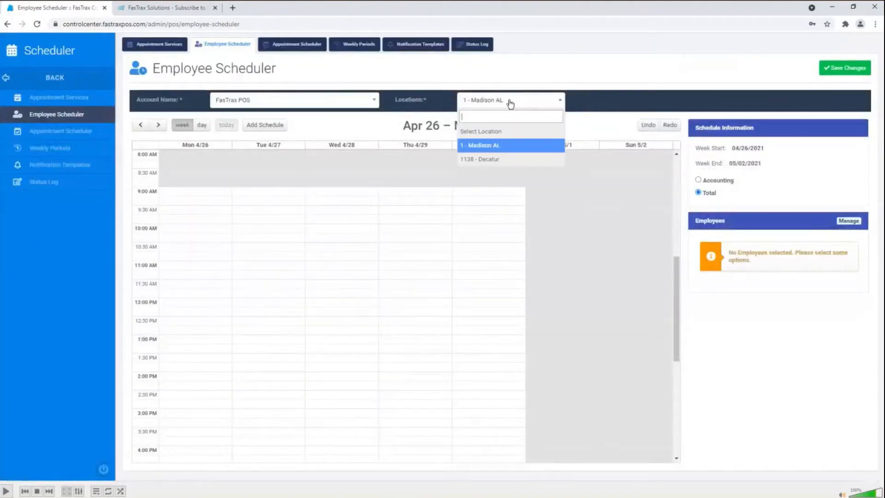
left_click(491, 151)
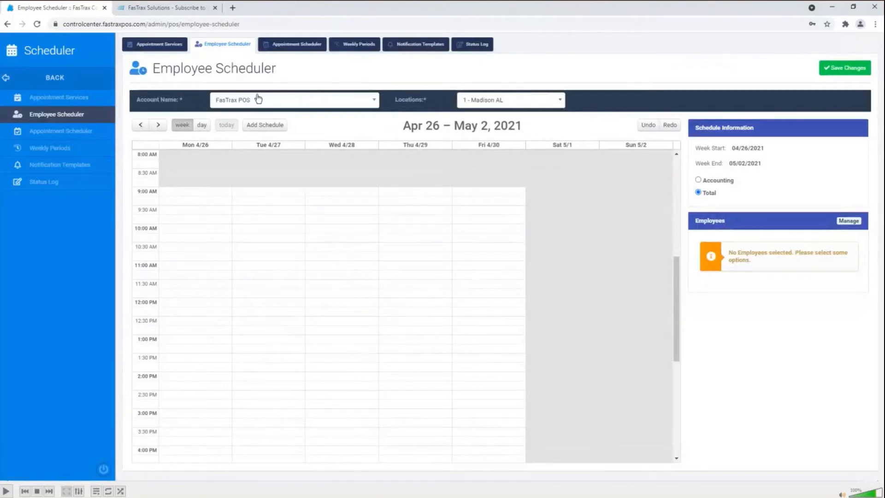
- Compare the schedule calendar's day view for April 30, 2021 with its week view, ending in the week view
scroll(189, 186, "down", 1)
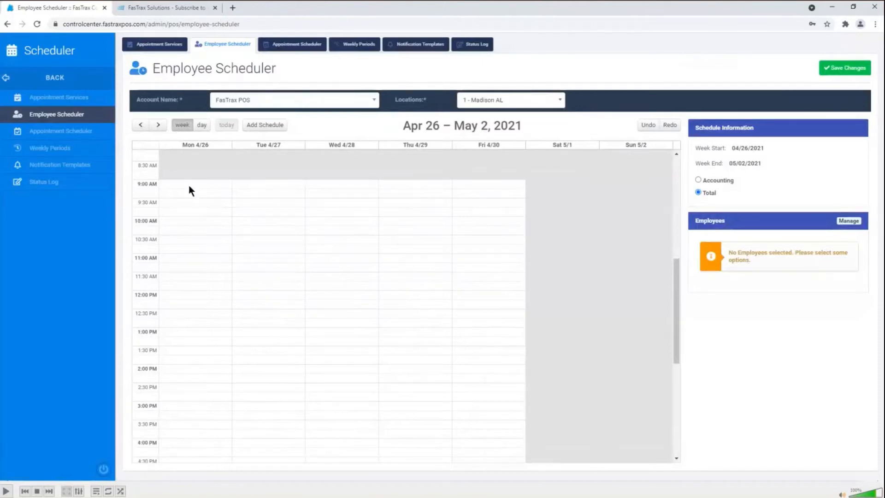
scroll(190, 188, "down", 1)
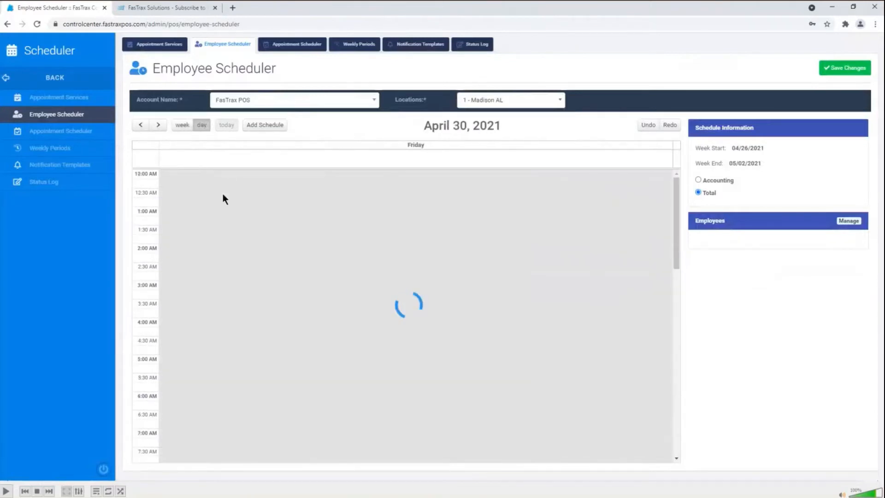
scroll(243, 211, "up", 3)
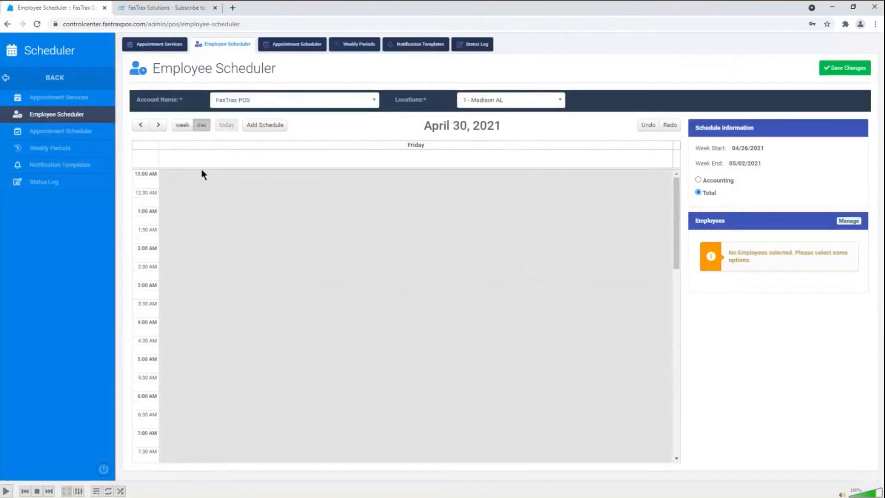
left_click(182, 125)
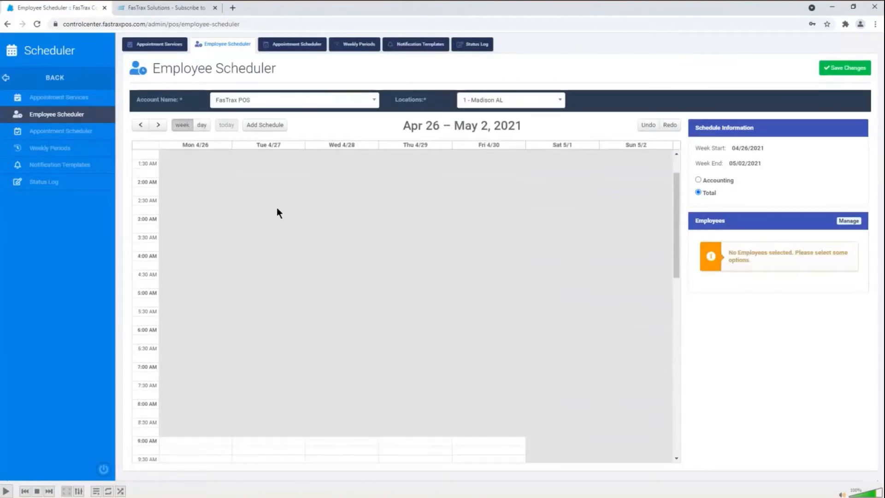
scroll(265, 215, "down", 5)
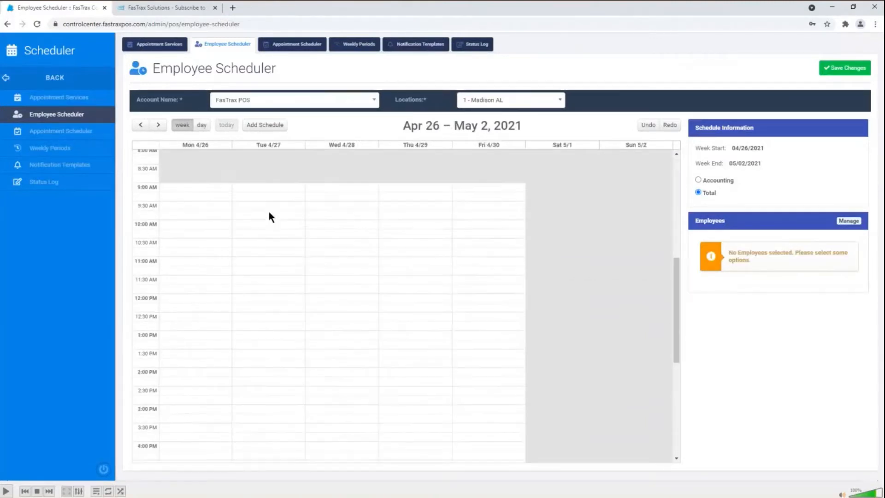
scroll(270, 213, "down", 2)
scroll(271, 211, "up", 1)
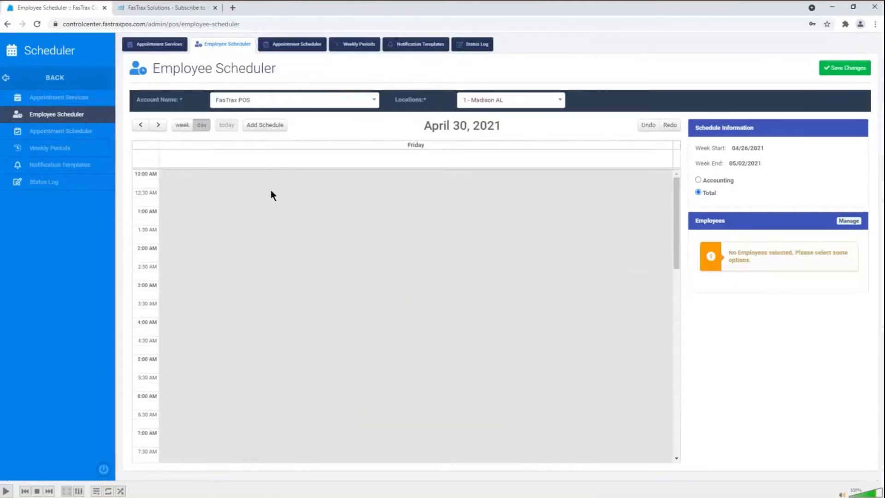
scroll(289, 208, "down", 1)
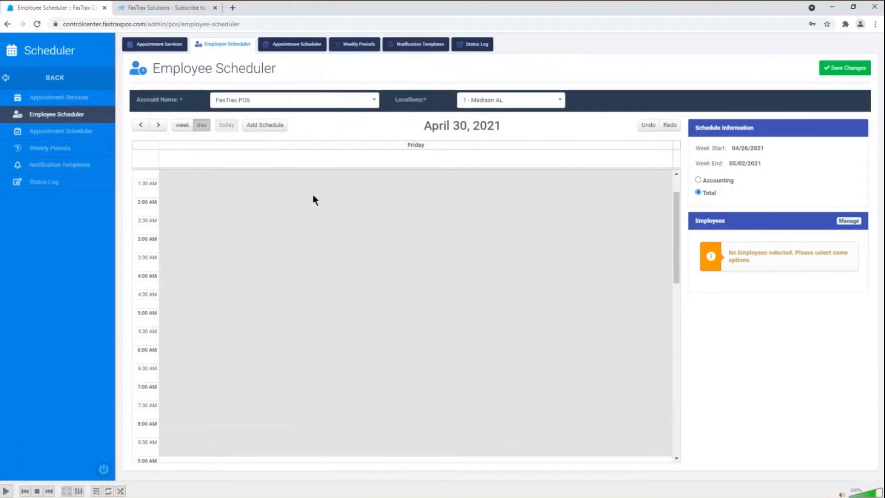
scroll(312, 198, "down", 5)
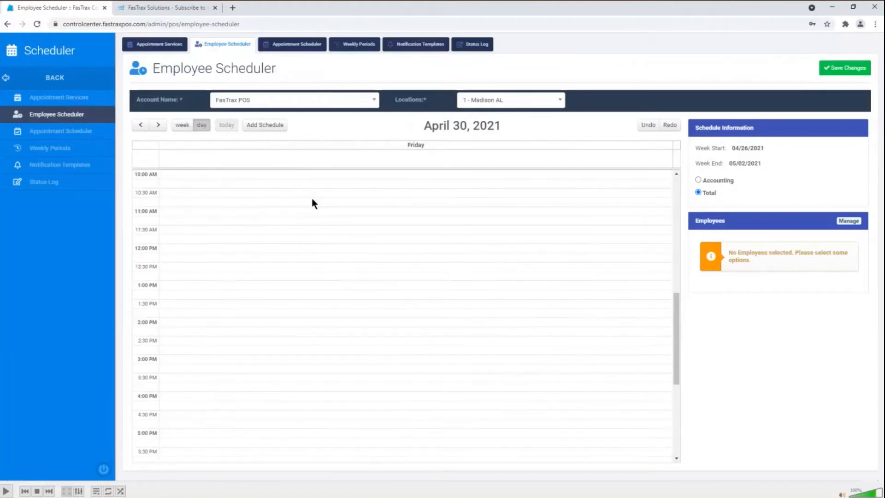
left_click(184, 125)
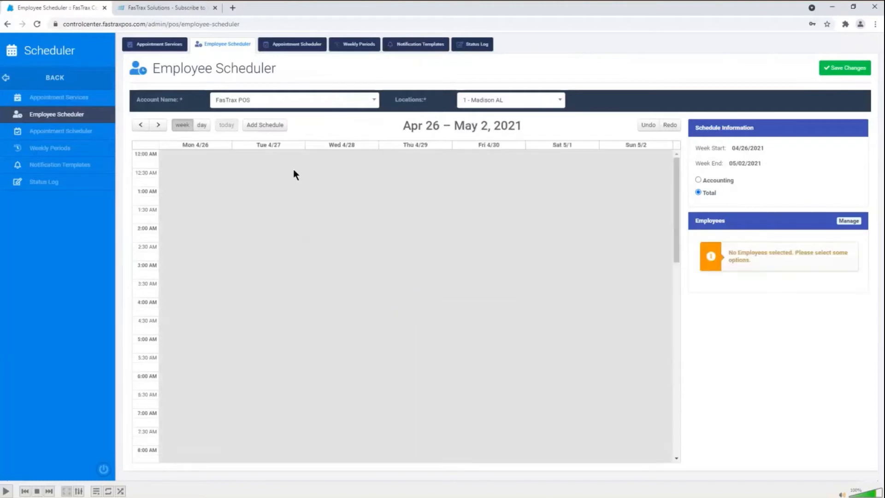
- Examine the weekly calendar's hours, move ahead to May 3 – 9, 2021, and return to the week of April 26
scroll(392, 203, "down", 1)
scroll(475, 230, "down", 6)
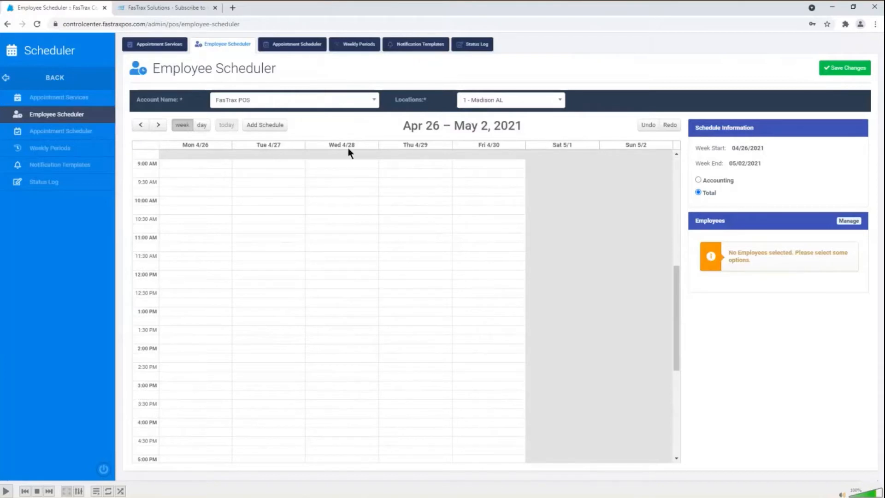
left_click(157, 125)
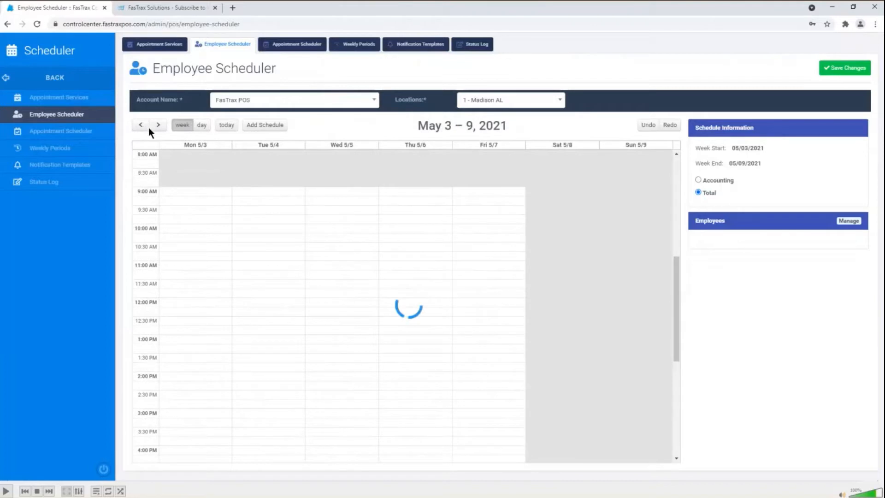
left_click(140, 125)
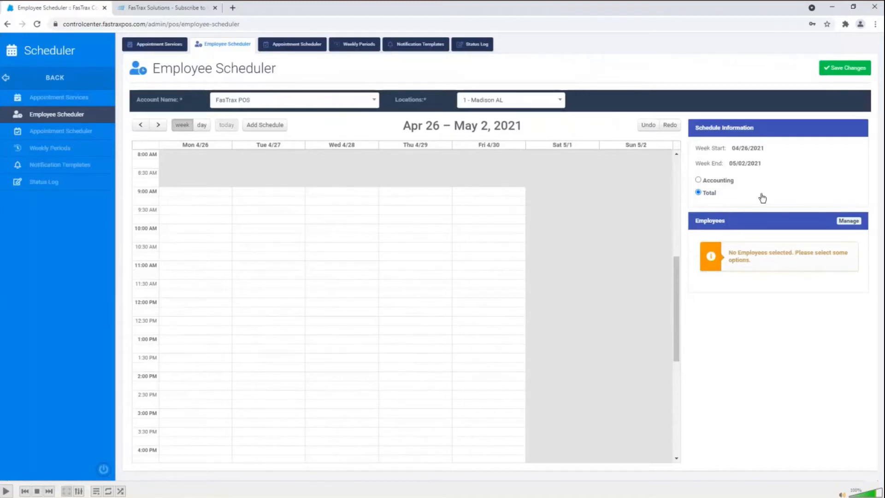
- Keep the schedule information on Total and add the employees New Test and FasTrax Support to the scheduler
left_click(698, 179)
left_click(698, 192)
left_click(849, 220)
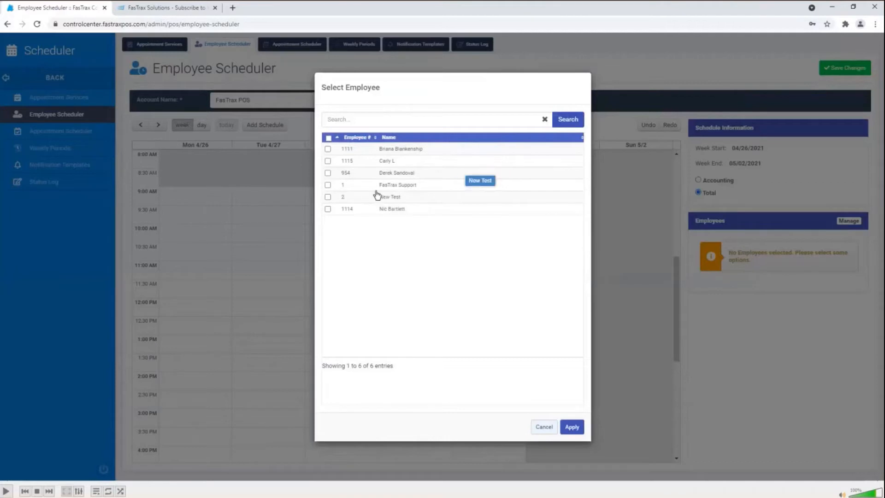
left_click(327, 197)
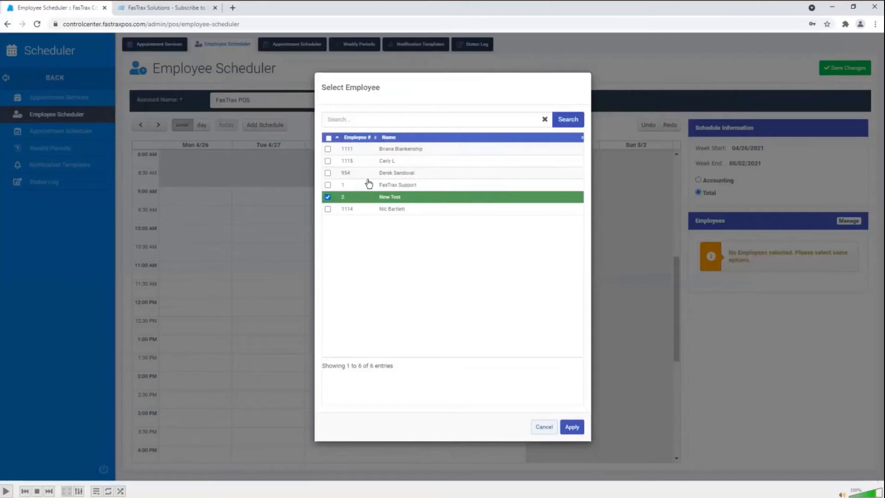
left_click(327, 185)
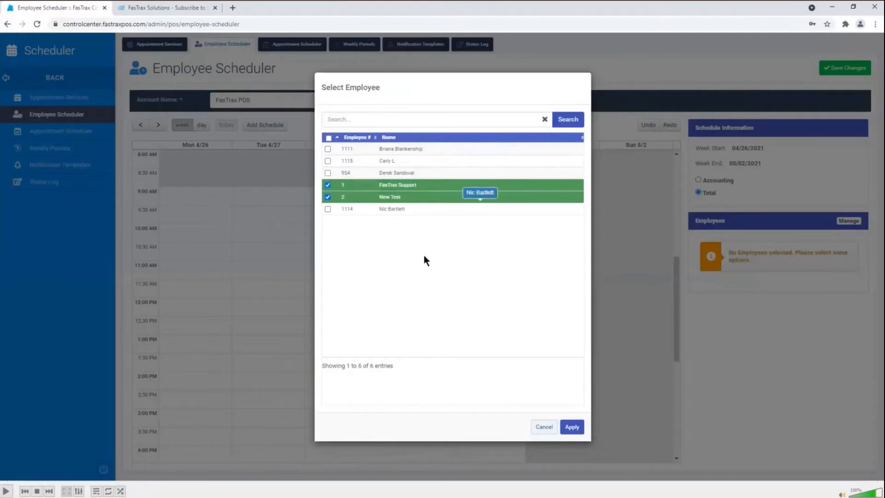
left_click(573, 427)
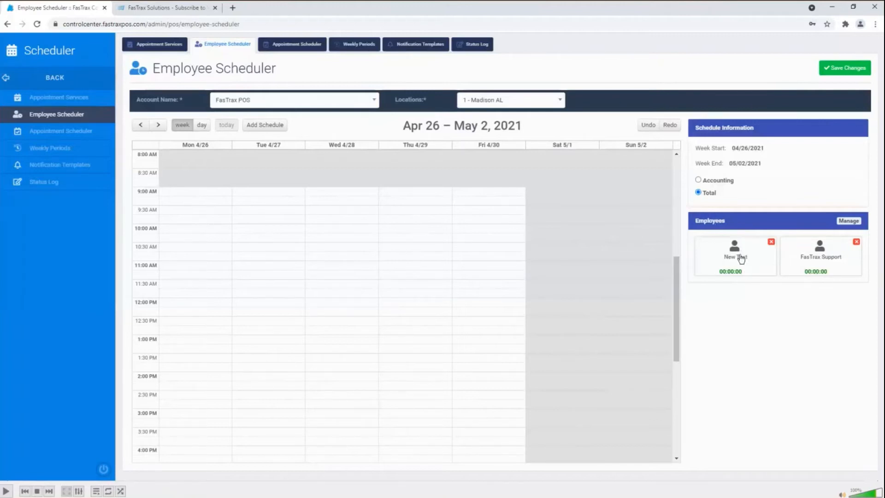
- Place New Test on Monday 4/26 at 9:00 AM and resize the shift to end at 10:30 AM
left_click_drag(729, 257, 167, 197)
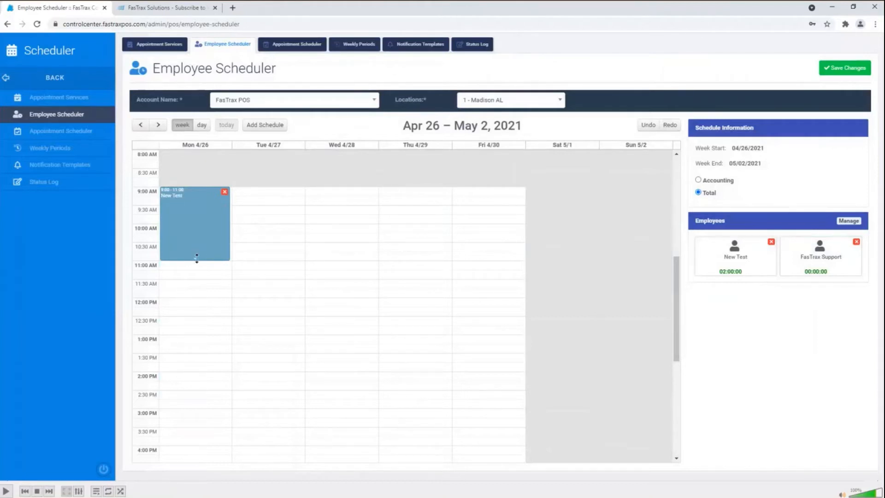
left_click_drag(197, 258, 206, 355)
left_click_drag(217, 316, 198, 240)
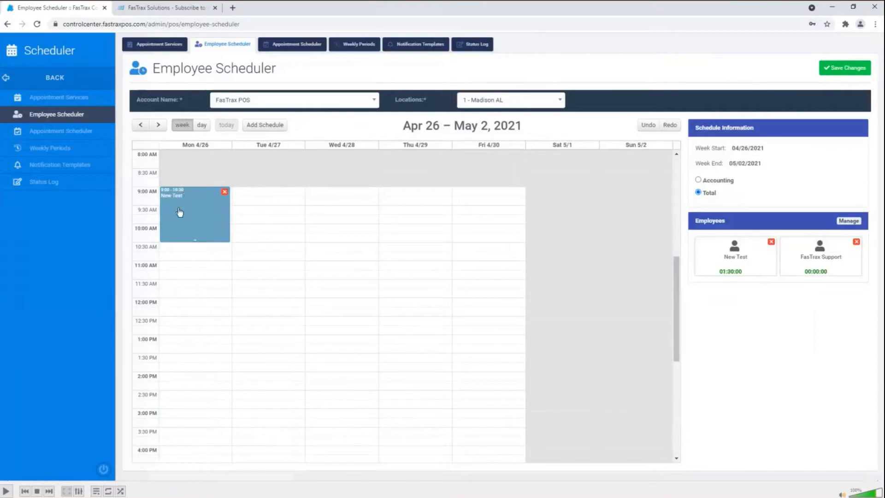
- Open New Test's Monday shift for editing and review the start time options, keeping 09:00 AM
left_click(199, 208)
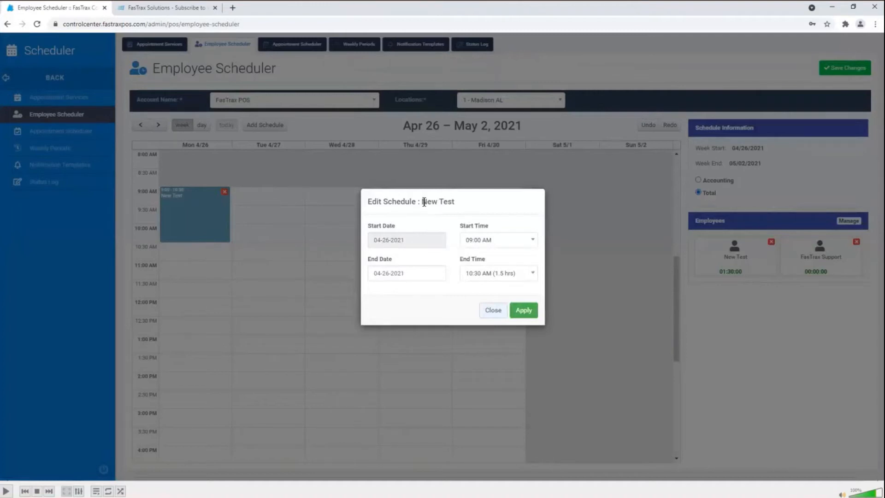
left_click_drag(421, 201, 447, 201)
left_click(527, 242)
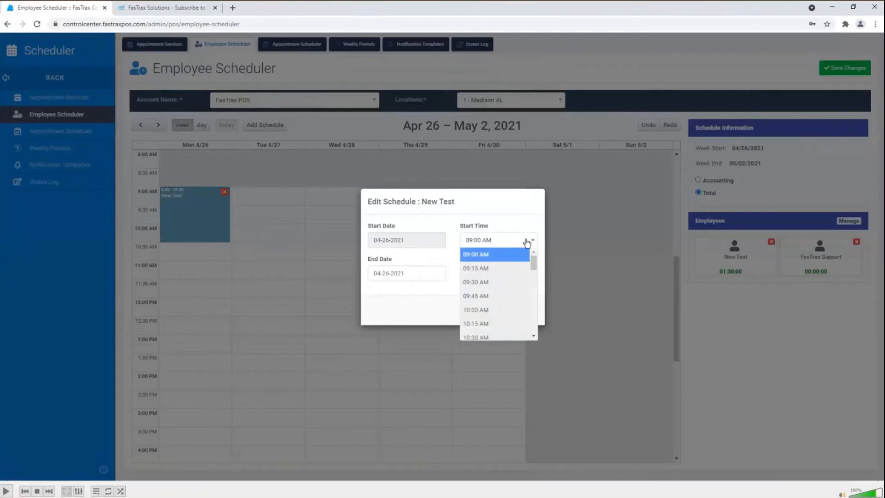
scroll(502, 274, "down", 9)
left_click(447, 255)
- Set the end time of New Test's shift to 06:00 PM and apply the change
left_click(503, 273)
scroll(499, 293, "down", 2)
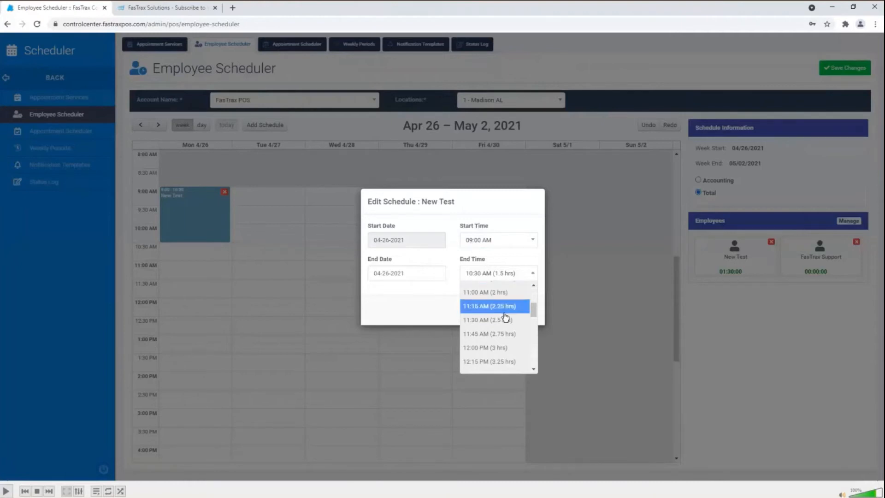
scroll(505, 329, "down", 2)
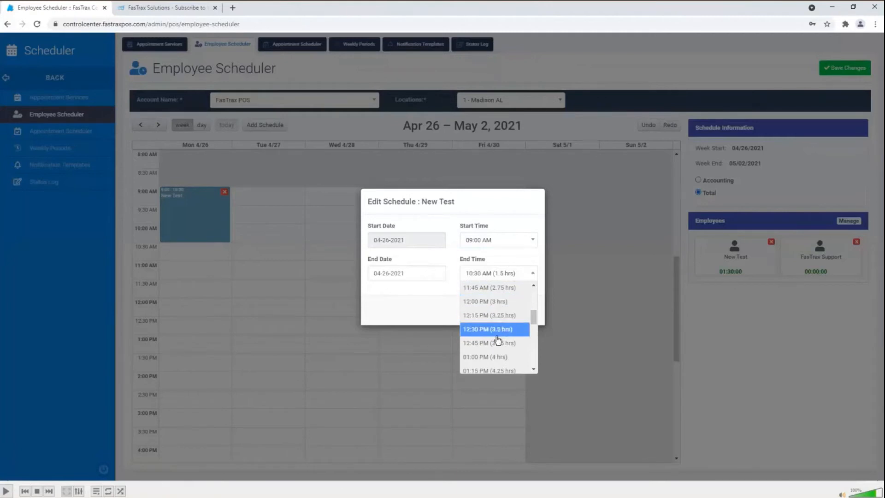
scroll(492, 328, "up", 5)
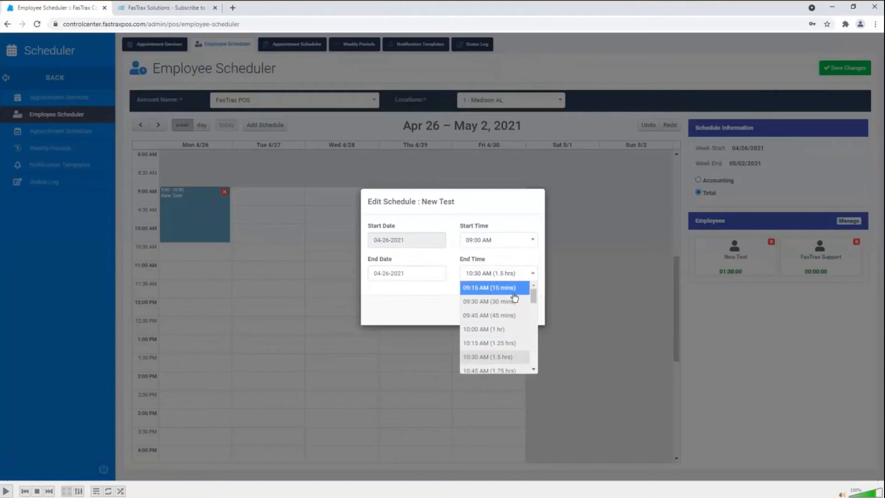
scroll(512, 299, "down", 2)
scroll(509, 301, "down", 4)
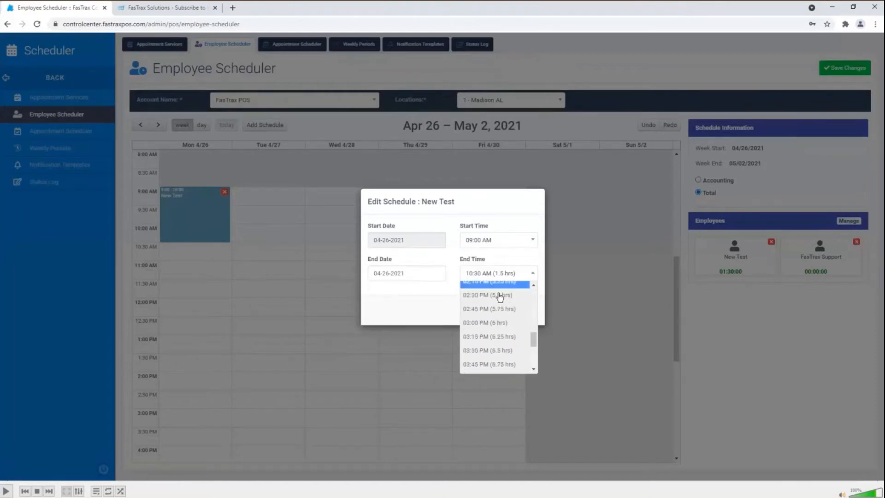
scroll(500, 322, "down", 3)
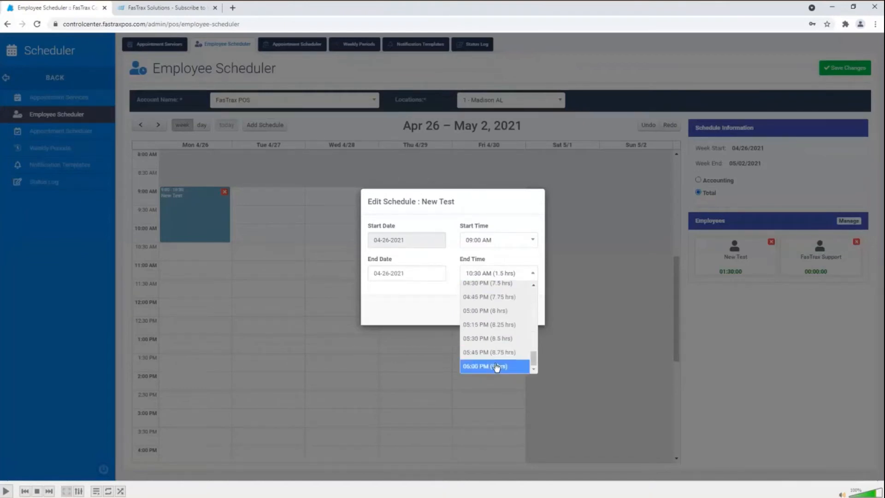
left_click(495, 366)
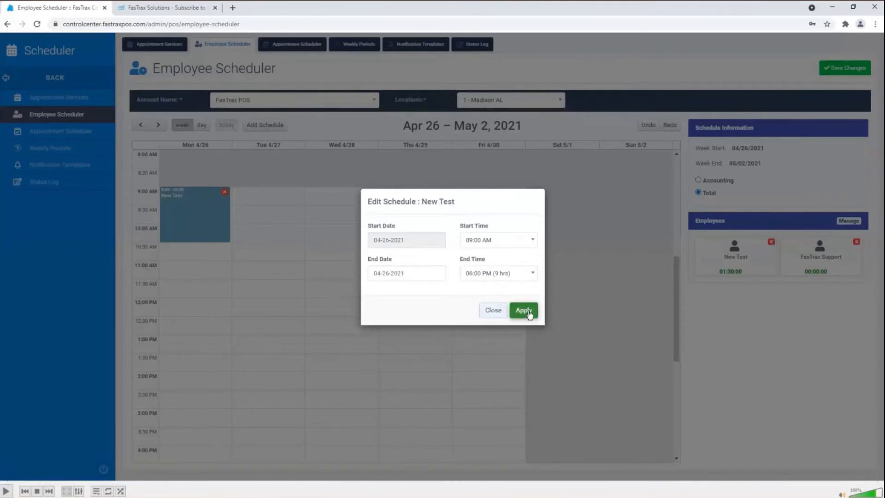
left_click(524, 310)
- Schedule FasTrax Support on Monday 4/26 from 9:00 to 11:00 AM, alongside New Test's shift
scroll(203, 242, "down", 4)
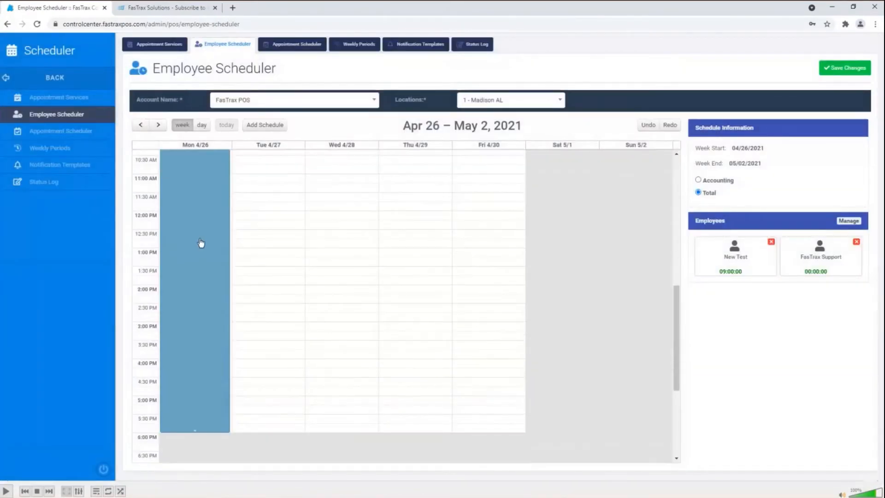
scroll(203, 244, "up", 5)
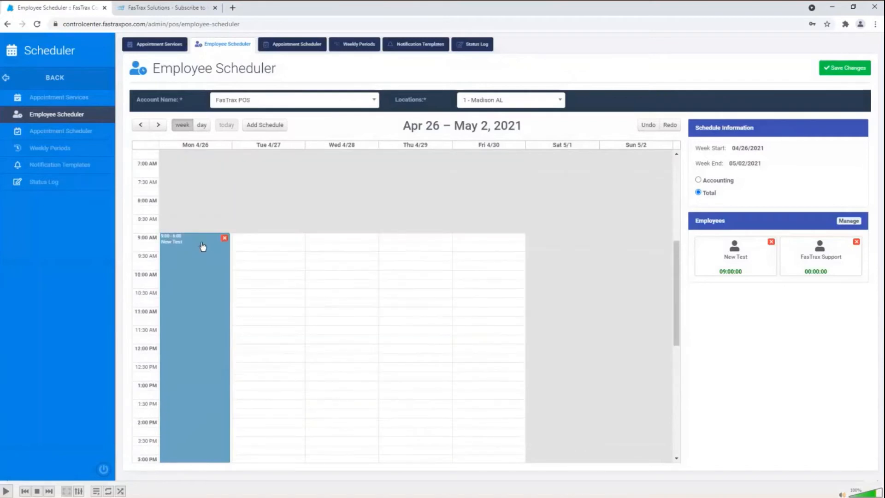
scroll(205, 238, "down", 1)
scroll(212, 231, "down", 2)
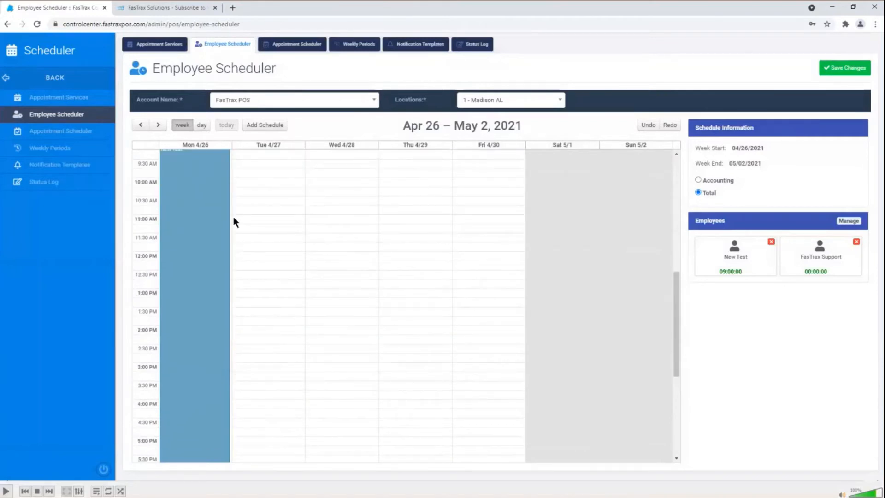
scroll(233, 217, "up", 2)
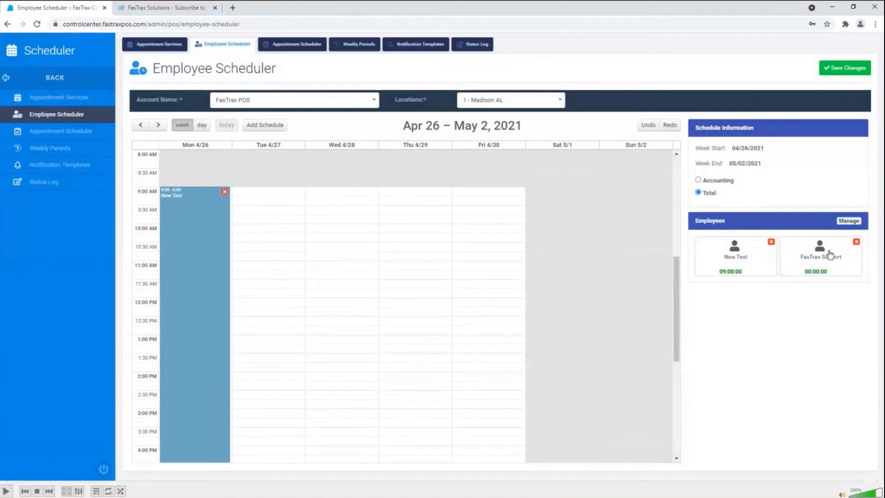
left_click_drag(830, 254, 790, 255)
left_click_drag(831, 257, 192, 206)
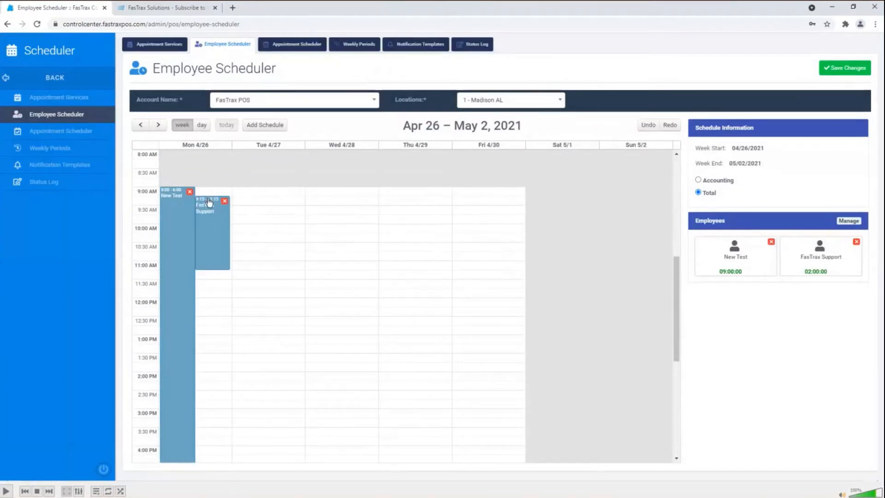
left_click_drag(208, 197, 208, 185)
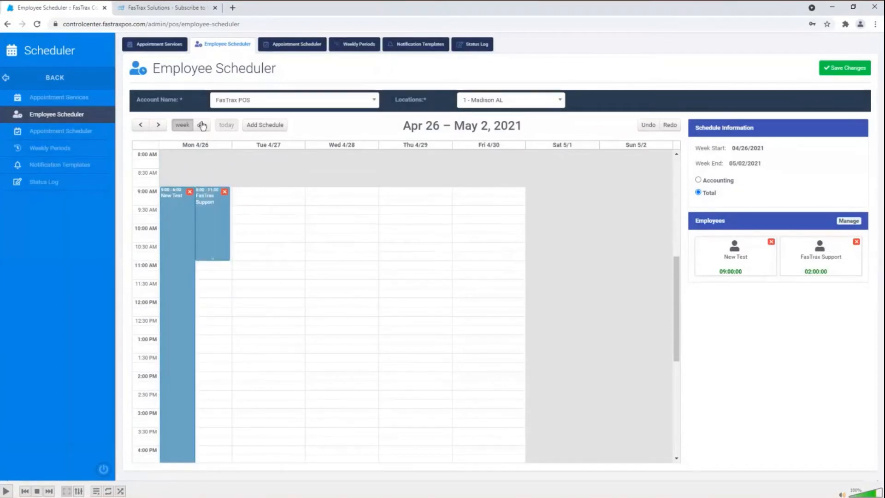
- Show the schedule by day for April 26, 2021 and extend FasTrax Support's shift to 11:15 AM
left_click(203, 125)
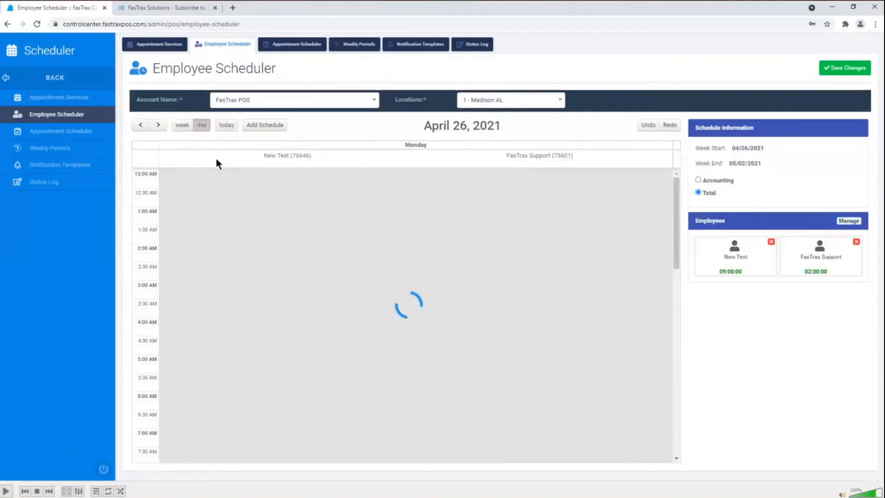
scroll(258, 209, "down", 6)
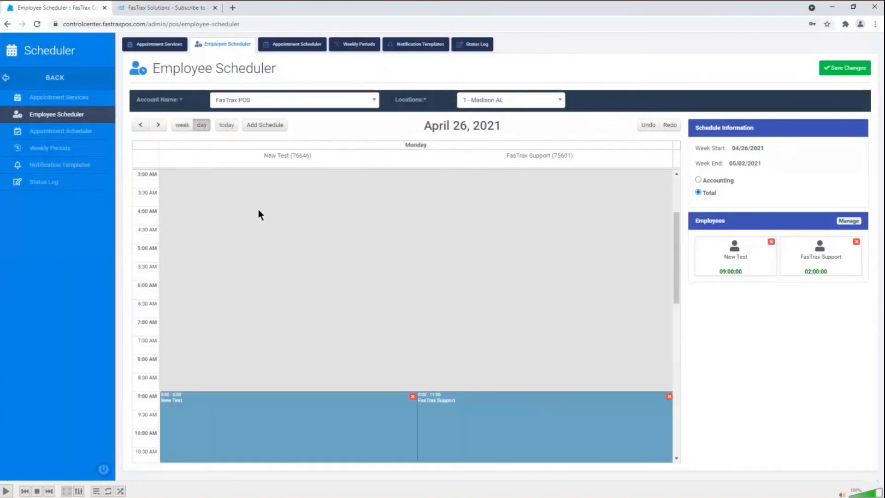
scroll(272, 235, "down", 2)
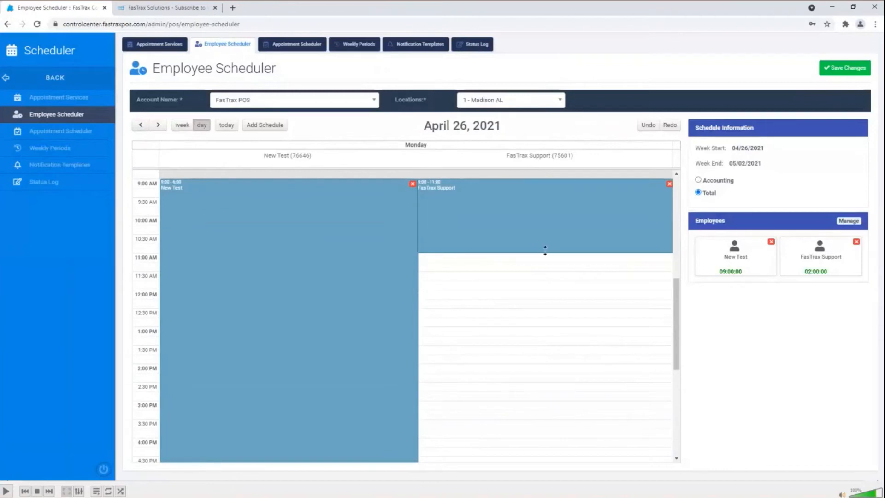
left_click_drag(547, 250, 532, 276)
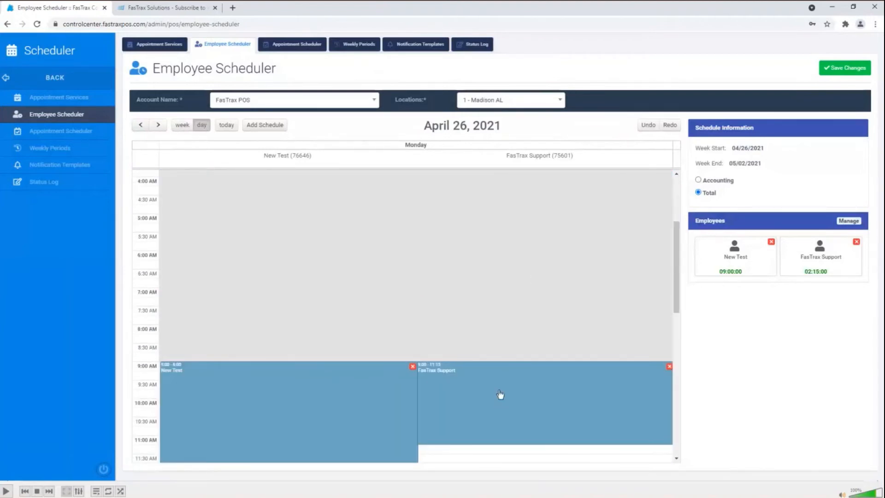
- Edit FasTrax Support's shift to end at 06:00 PM, apply it, and check it against New Test's shift
left_click(546, 420)
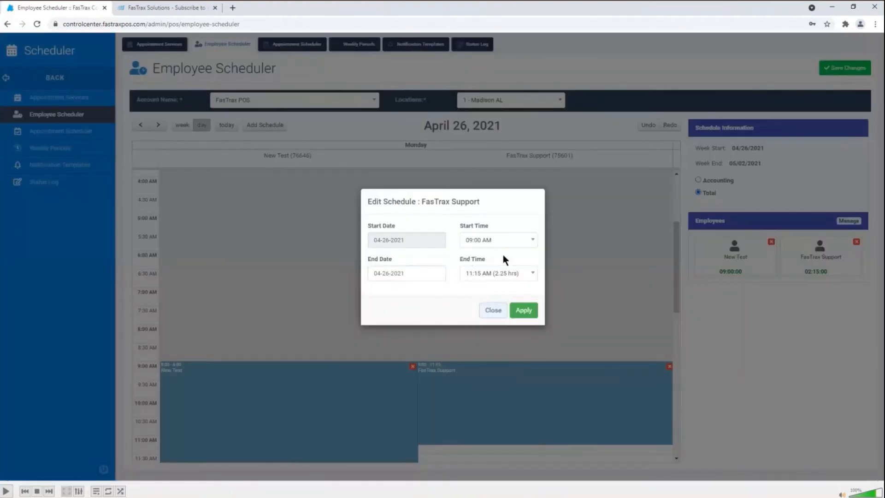
scroll(489, 317, "down", 10)
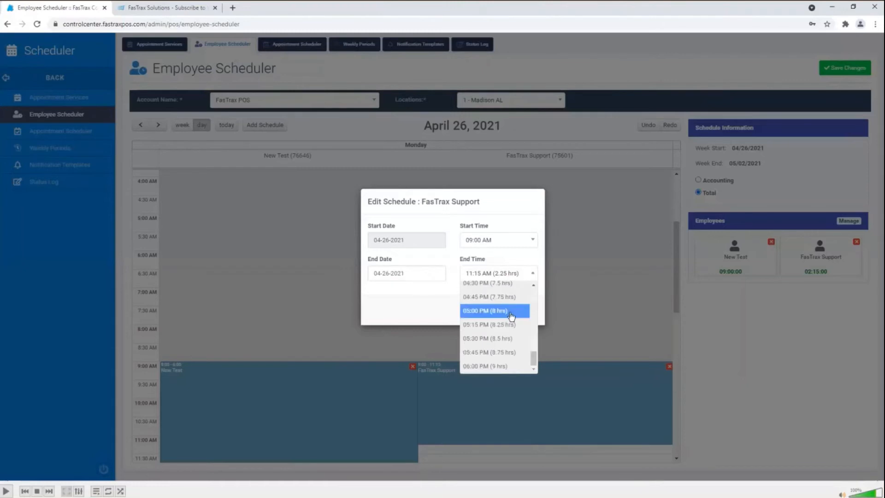
left_click(498, 370)
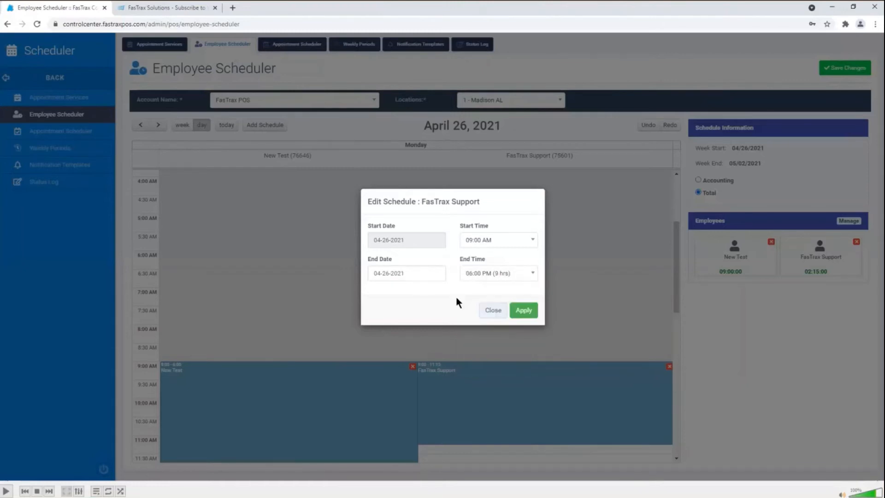
left_click(523, 312)
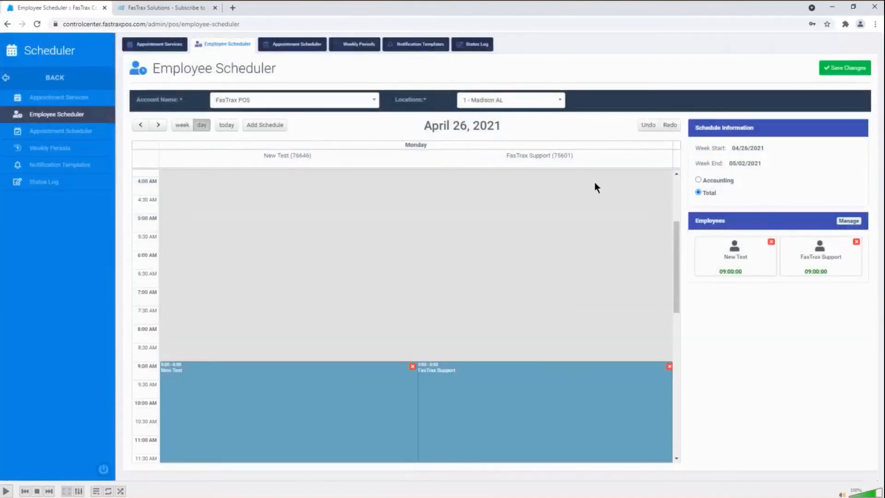
scroll(534, 277, "down", 5)
scroll(538, 290, "up", 3)
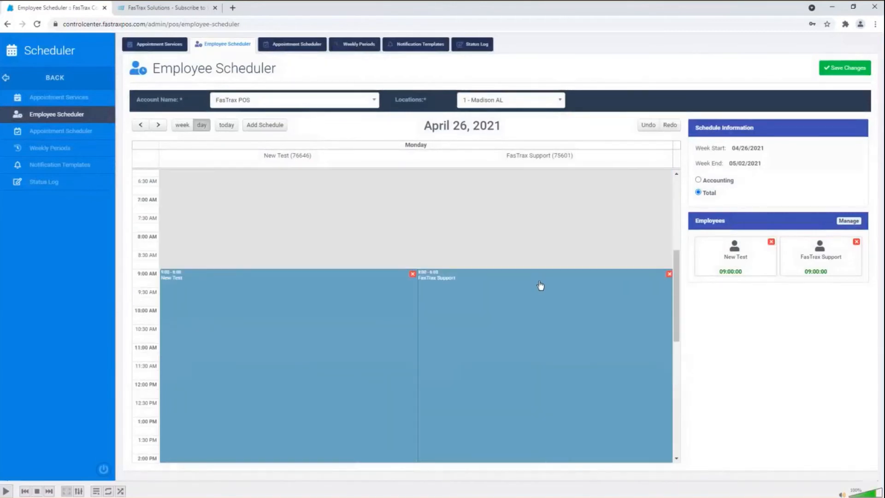
scroll(540, 286, "down", 1)
scroll(541, 285, "down", 2)
scroll(543, 284, "up", 1)
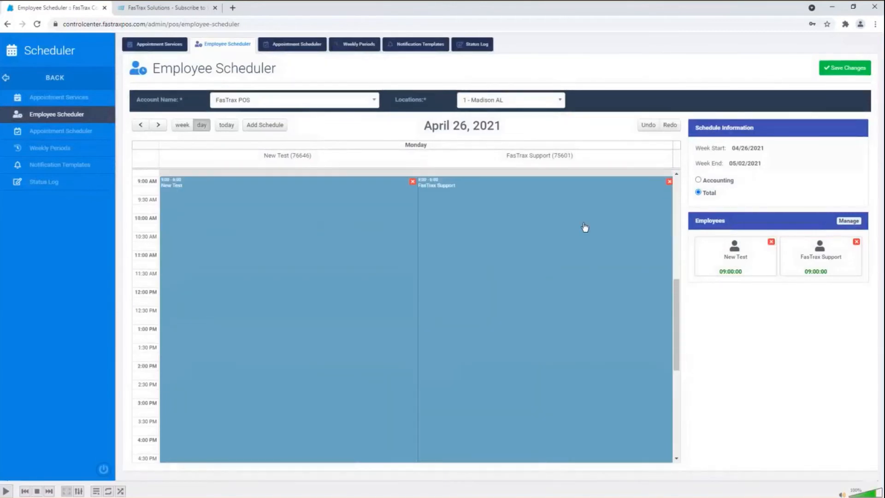
- Undo the last change to FasTrax Support's shift, redo it, and check the restored hours
left_click(649, 126)
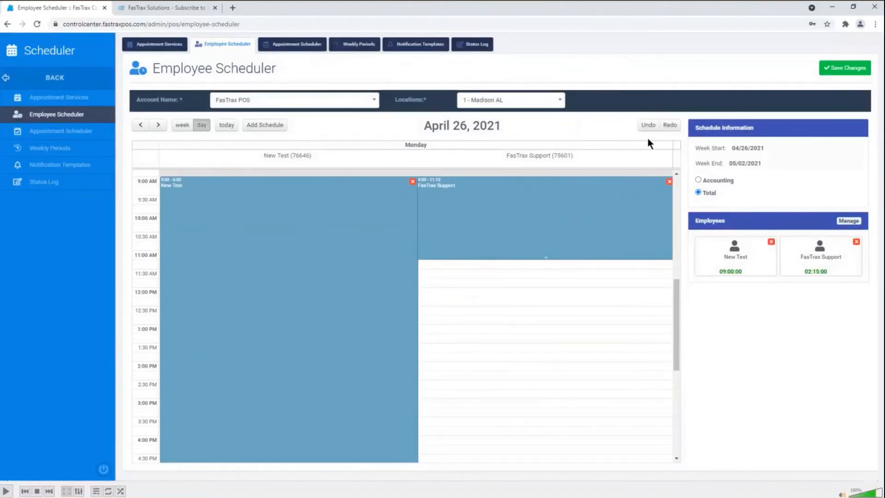
left_click(673, 129)
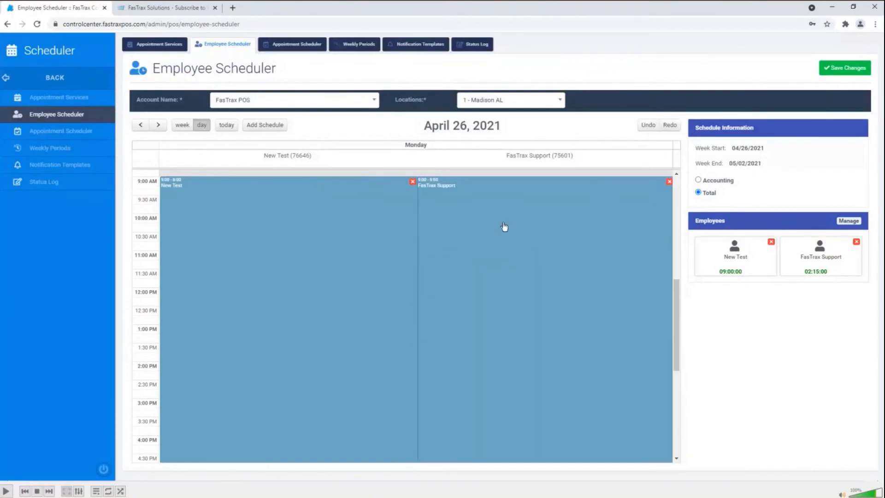
scroll(470, 244, "down", 5)
scroll(507, 281, "up", 5)
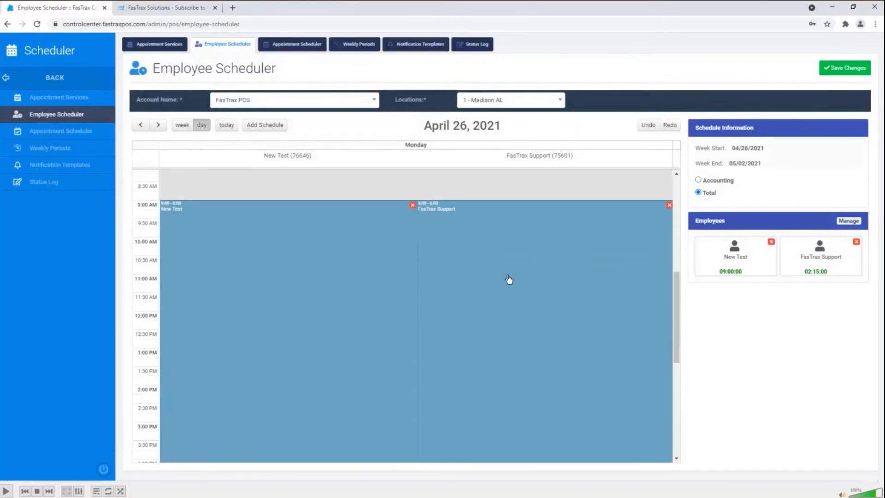
scroll(528, 243, "down", 1)
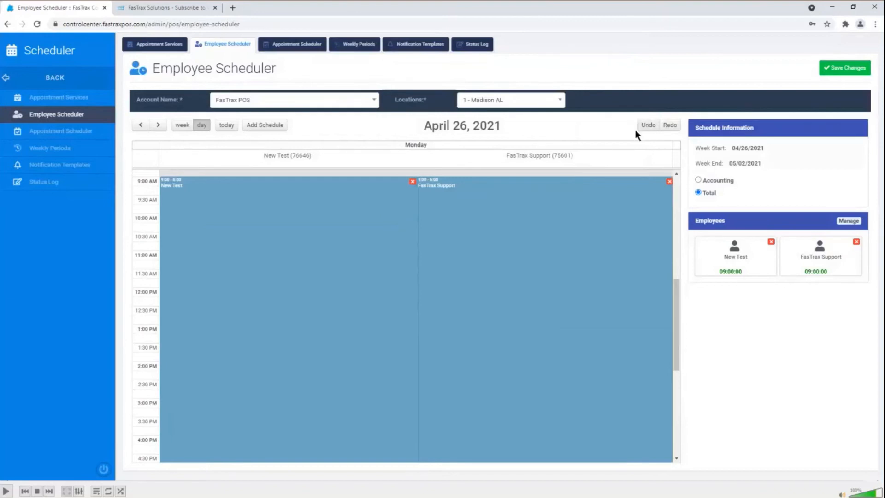
scroll(572, 196, "down", 2)
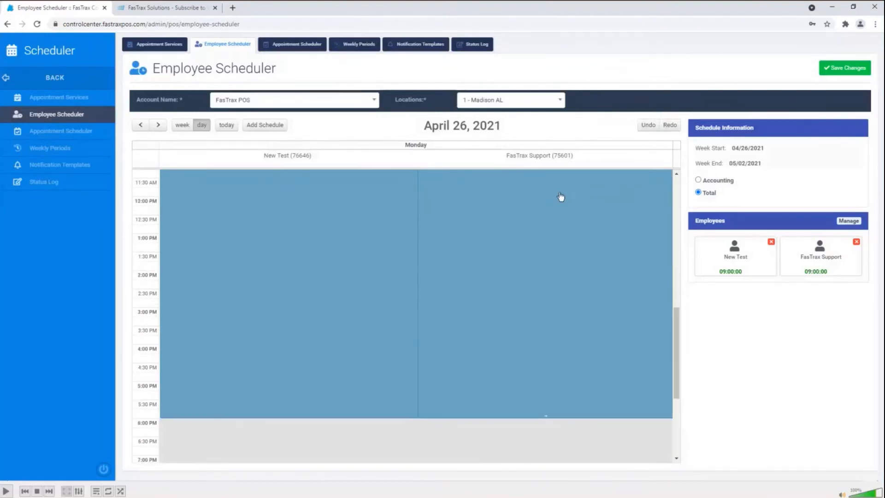
- Show today's schedule, Friday April 30, 2021, in the day view and look over its hours
scroll(559, 196, "up", 3)
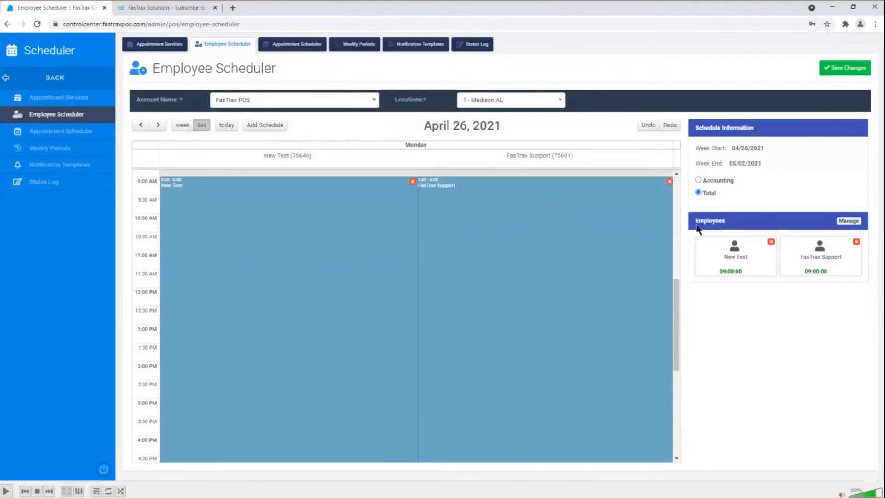
scroll(571, 229, "down", 5)
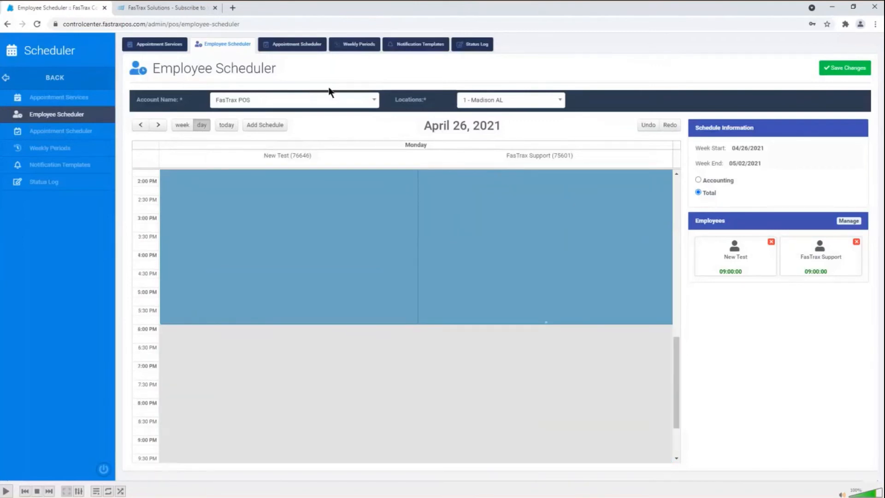
left_click(227, 128)
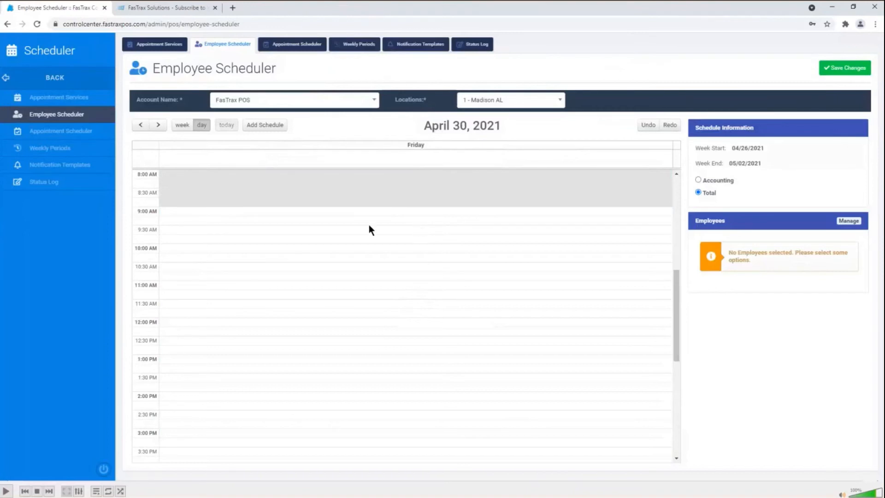
scroll(374, 223, "down", 2)
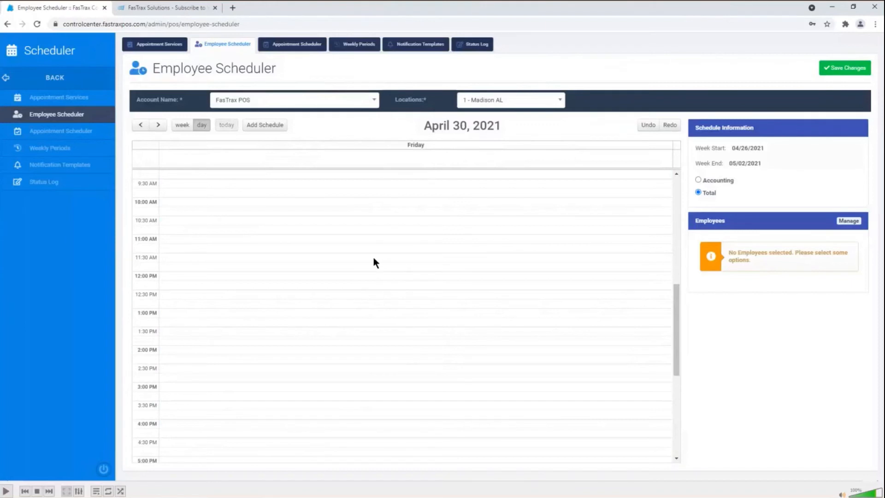
scroll(374, 258, "up", 1)
scroll(380, 259, "down", 1)
scroll(380, 258, "up", 1)
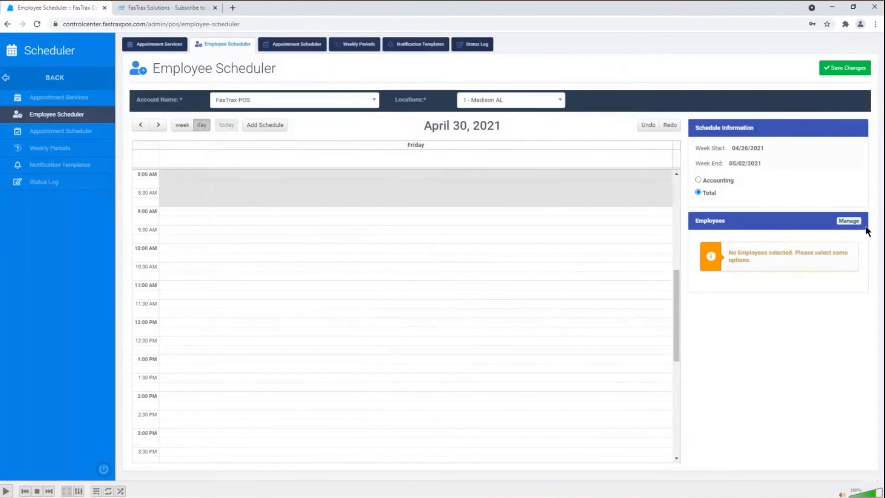
- Select the second listed employee for Friday April 30 and schedule a shift from 9:00 to 11:00 AM
left_click(848, 221)
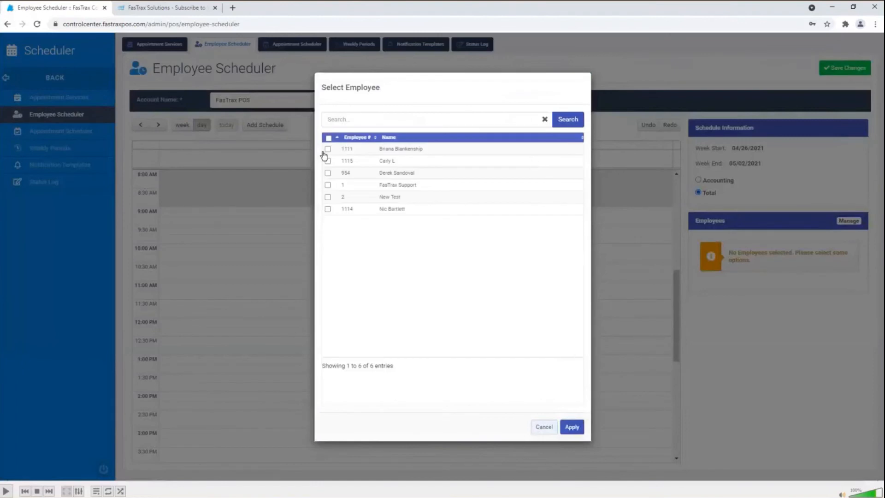
left_click(328, 162)
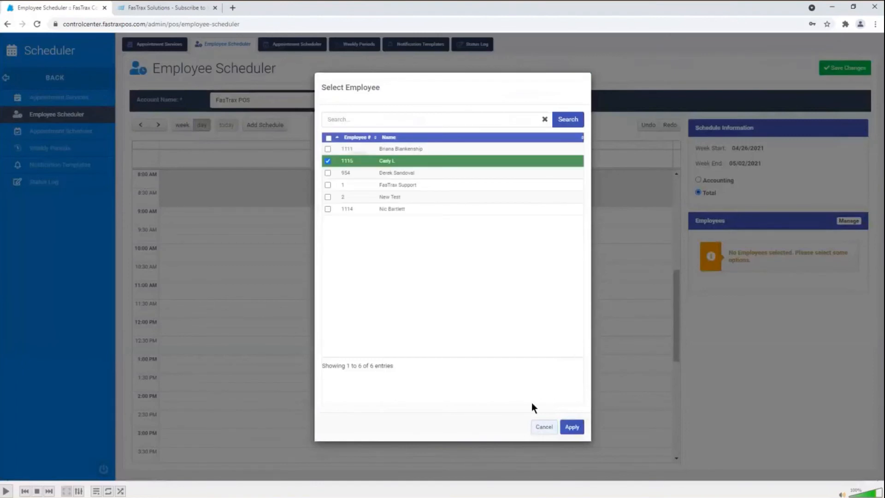
left_click(572, 426)
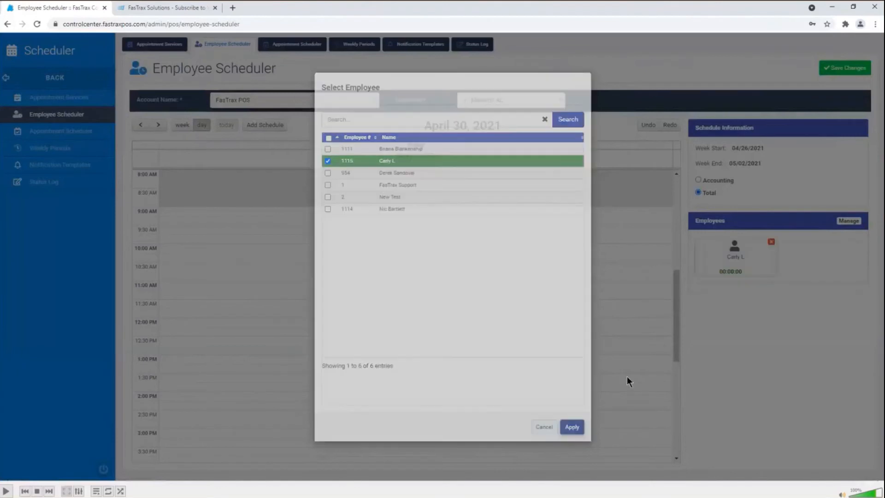
left_click_drag(744, 263, 438, 221)
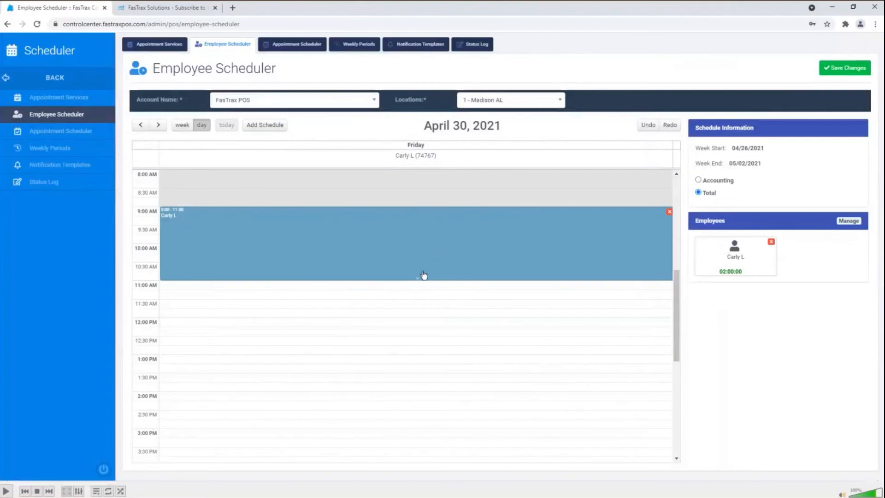
- Extend the Friday shift to end at 6:00 PM and check its full span
left_click_drag(413, 279, 409, 427)
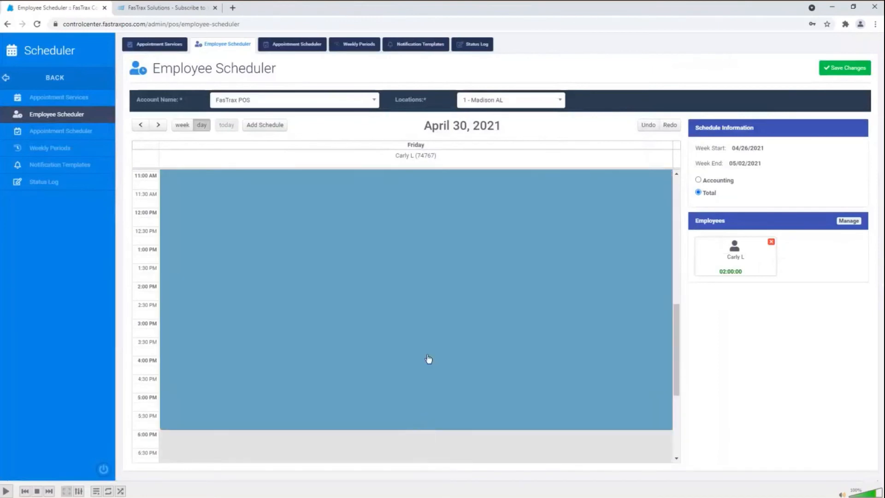
scroll(427, 355, "up", 7)
scroll(423, 346, "down", 3)
scroll(482, 322, "down", 2)
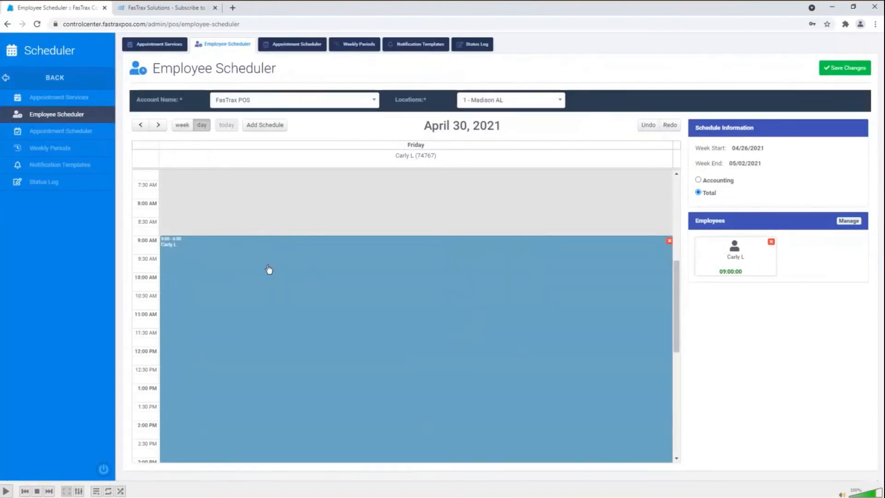
- Open the Friday shift for editing, look at the end date choices, and apply the existing dates and times
left_click(300, 200)
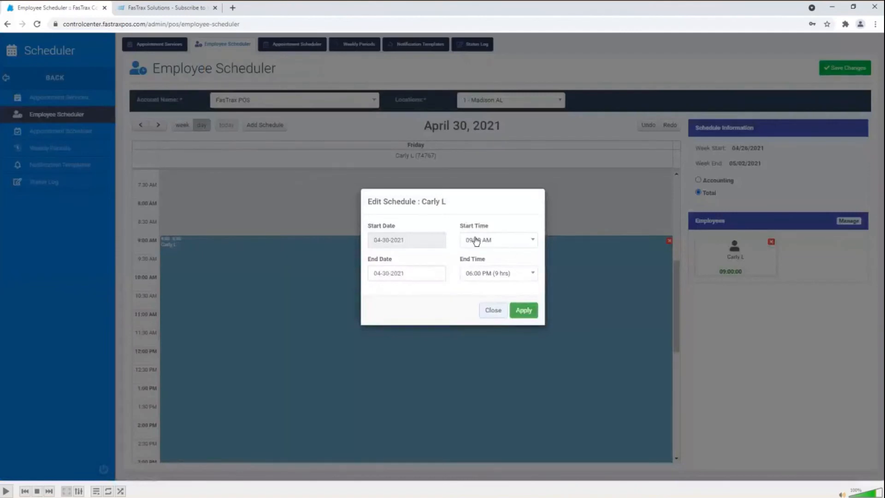
left_click(415, 273)
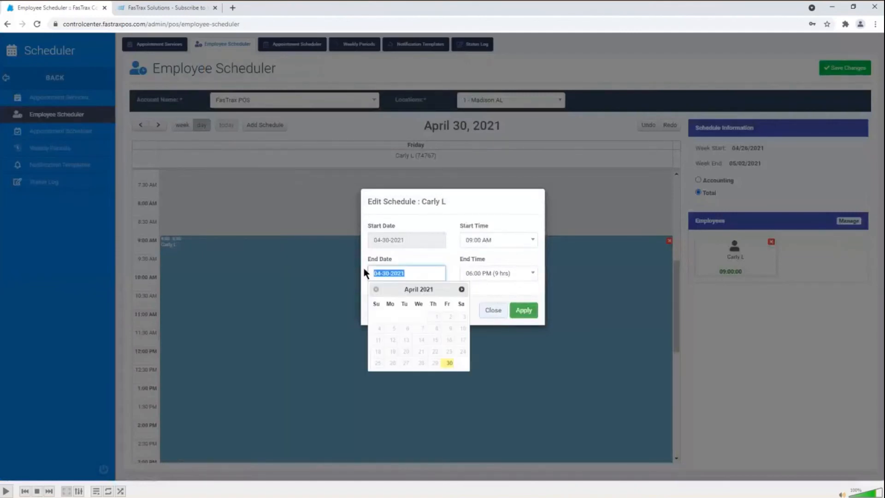
left_click(485, 292)
left_click(527, 310)
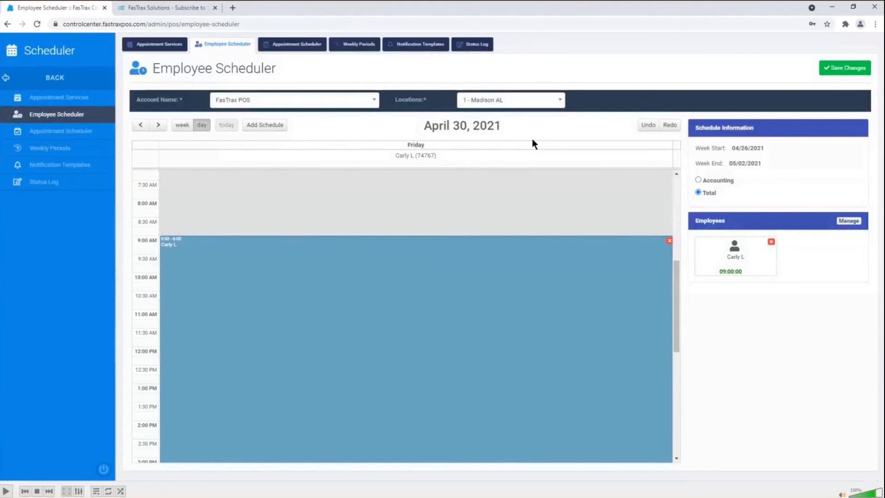
- Show the week of Apr 26 – May 2, 2021, review the Monday and Friday shifts, and save the schedule changes
left_click(182, 125)
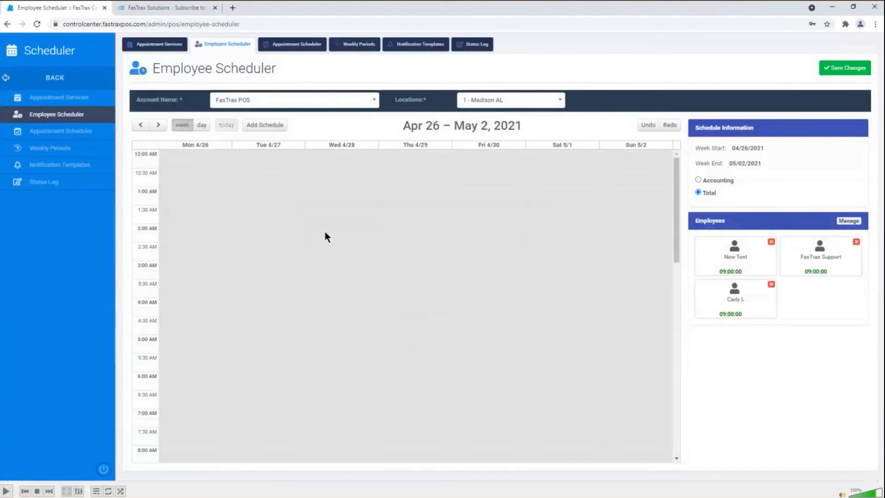
scroll(327, 276, "down", 3)
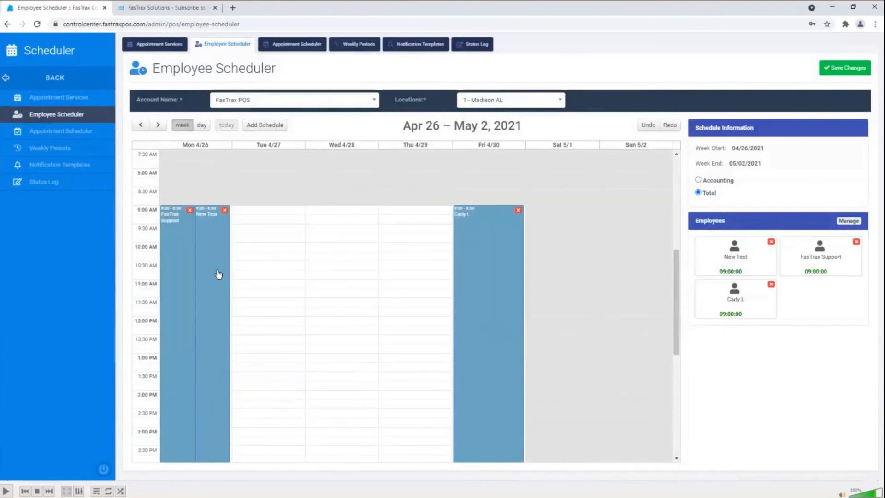
scroll(222, 271, "down", 3)
scroll(228, 267, "up", 4)
scroll(263, 255, "down", 1)
scroll(295, 284, "down", 2)
scroll(300, 286, "up", 2)
left_click(848, 69)
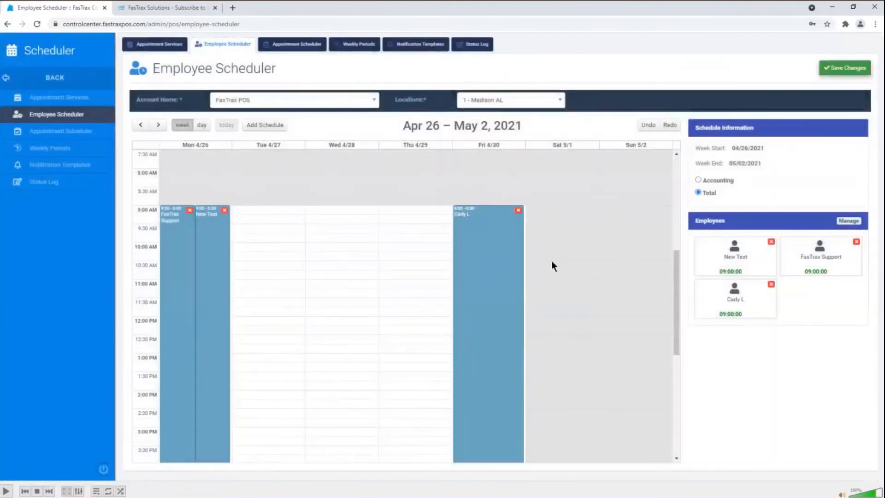
scroll(554, 239, "down", 1)
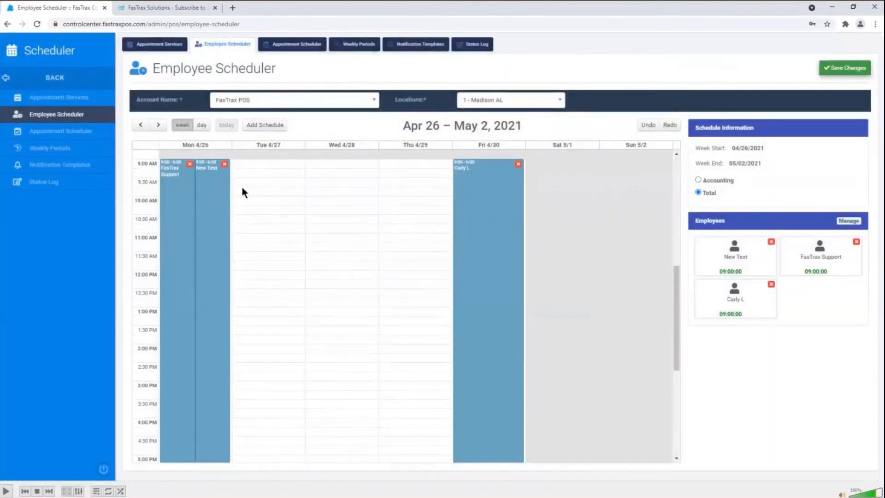
- Open the Time Clock Periods page from the Point Of Sale maintenance section
left_click(51, 91)
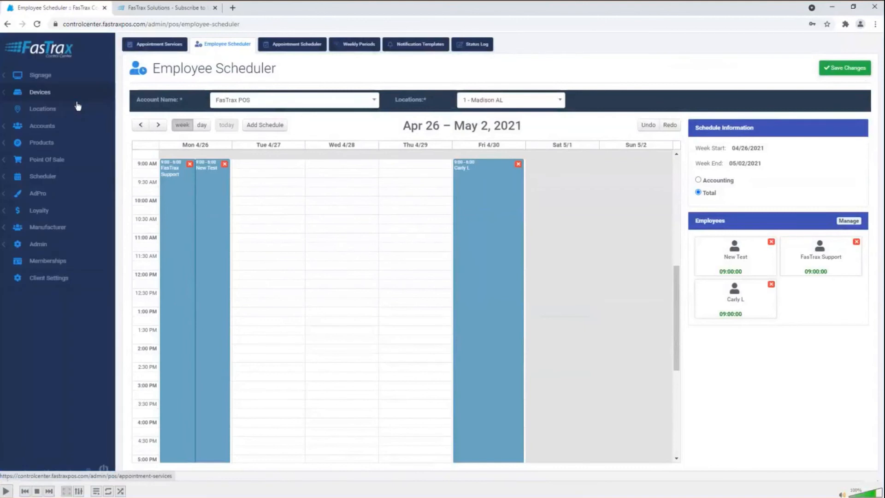
left_click(60, 163)
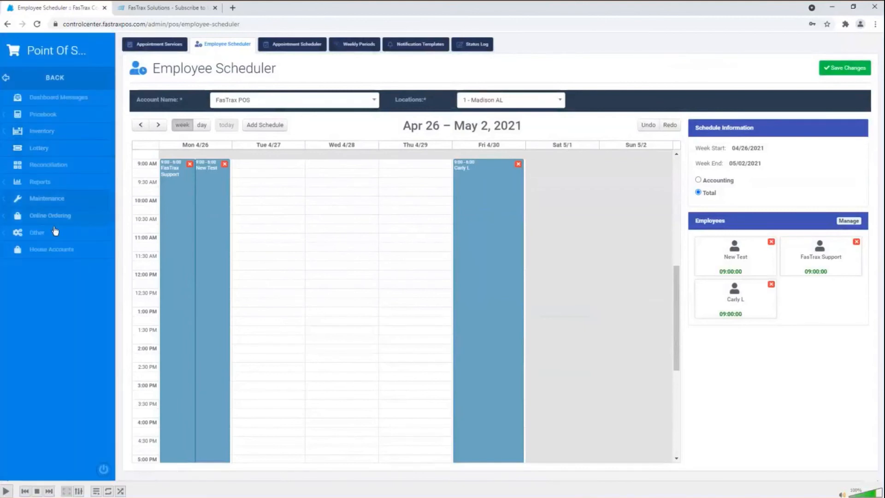
left_click(51, 198)
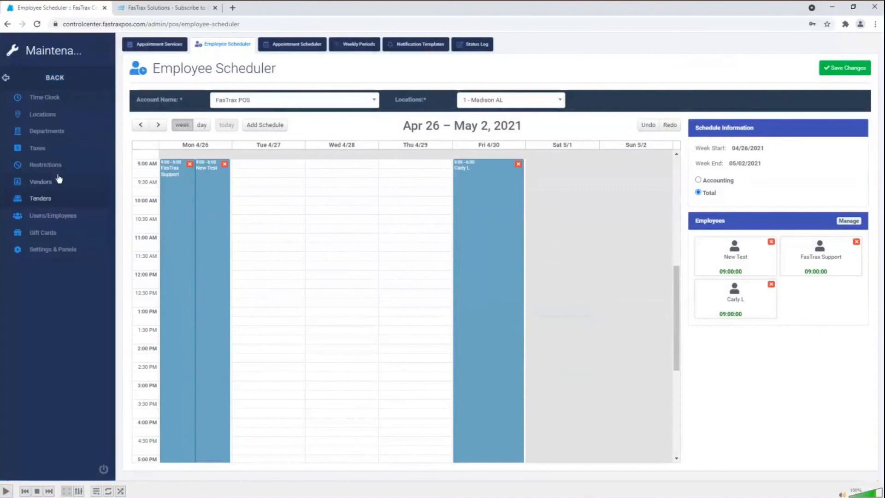
left_click(51, 96)
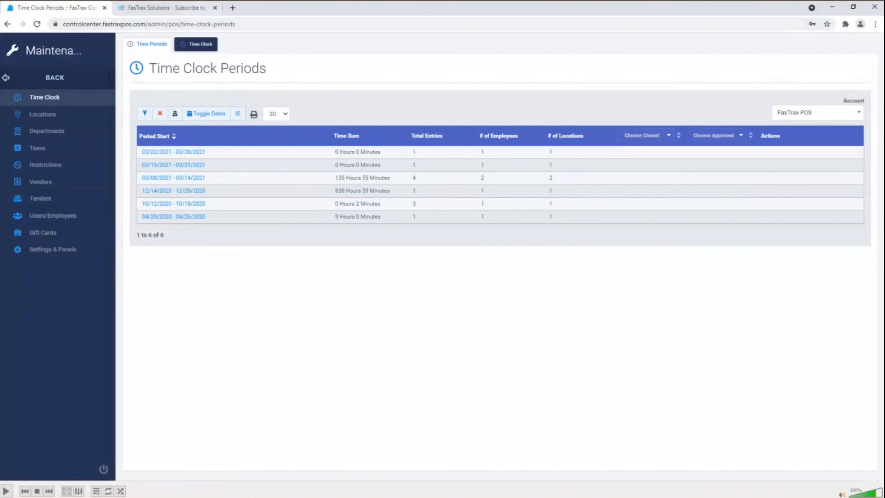
- Switch to the FasTrax Solutions website and look through the weekly training webinars and the subscription option for upcoming ones
left_click(200, 8)
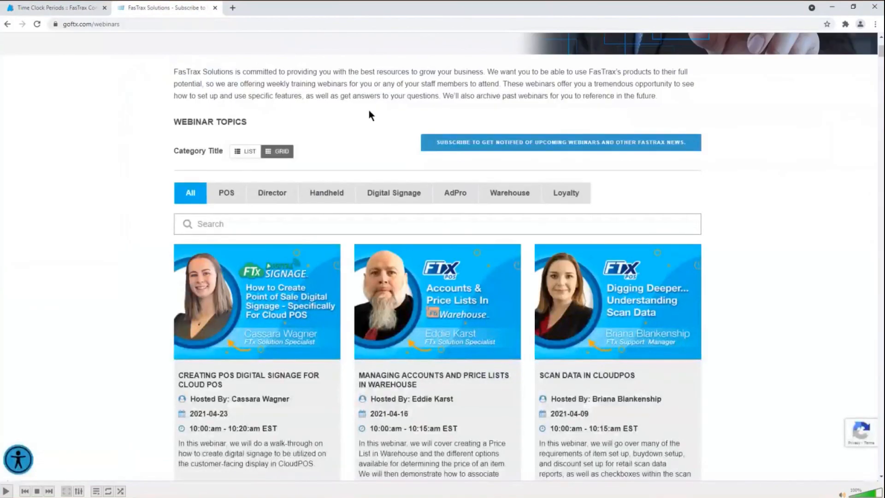
scroll(368, 115, "up", 4)
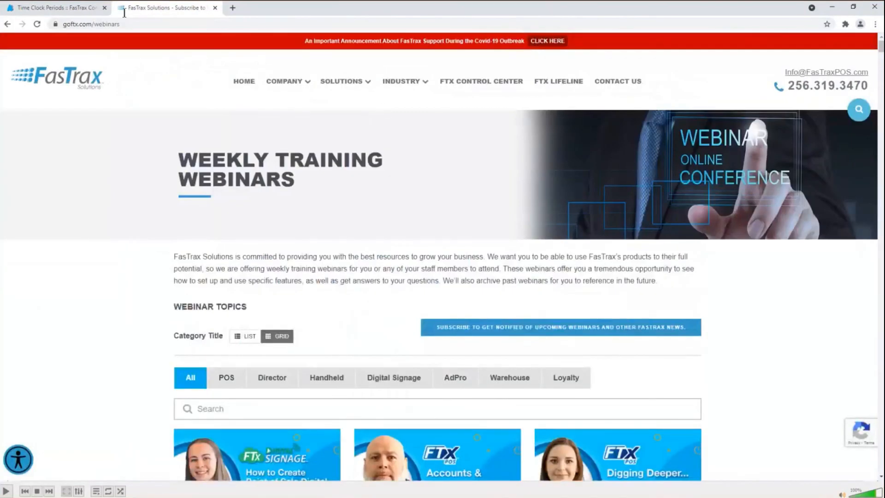
scroll(134, 39, "down", 1)
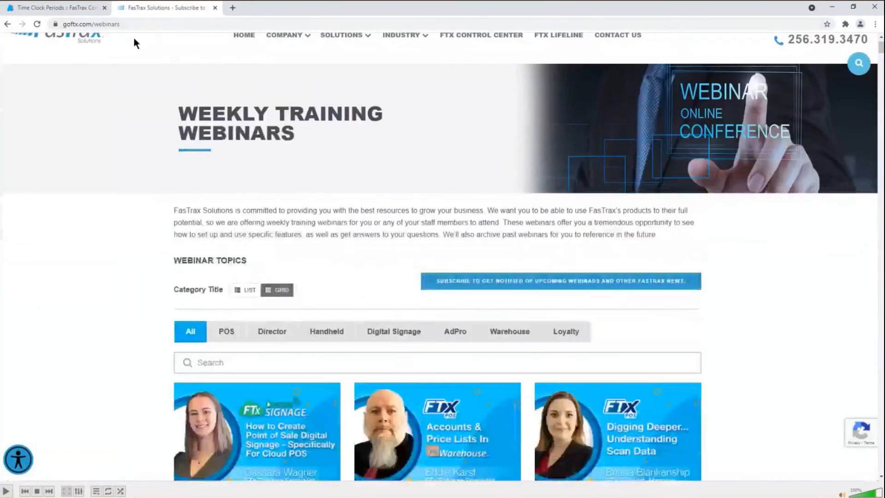
scroll(335, 202, "down", 3)
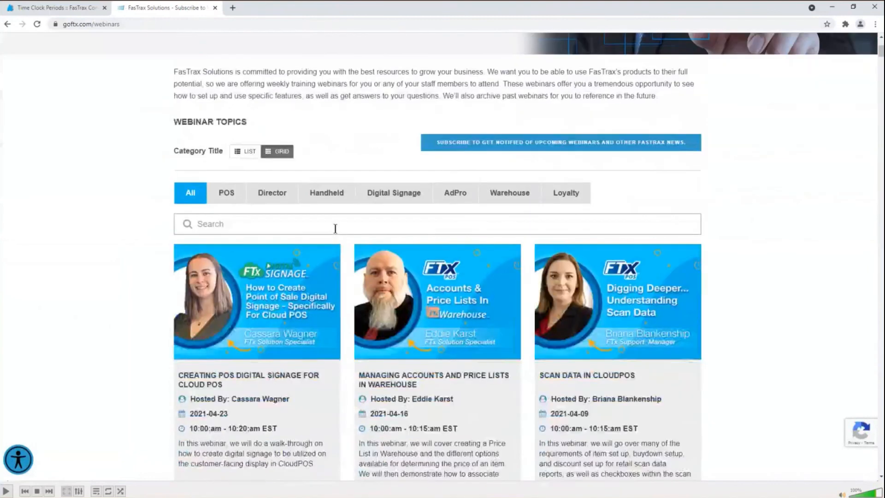
scroll(335, 229, "down", 3)
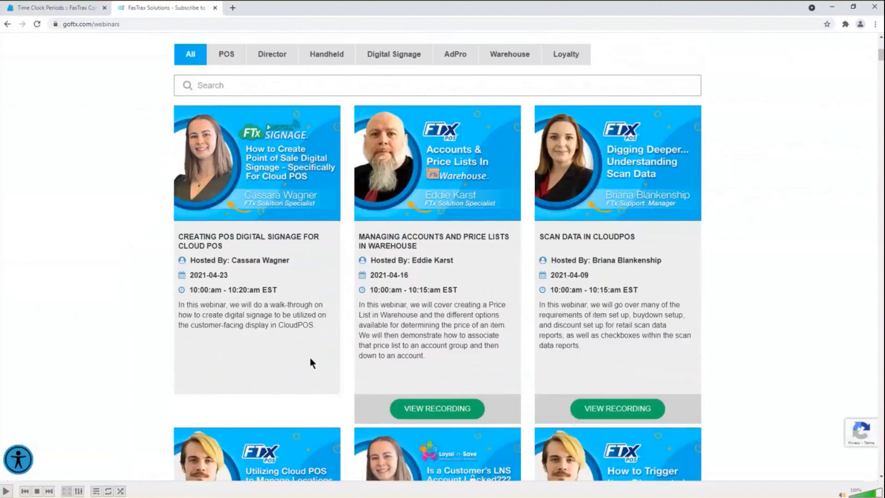
scroll(310, 361, "up", 2)
scroll(311, 359, "up", 2)
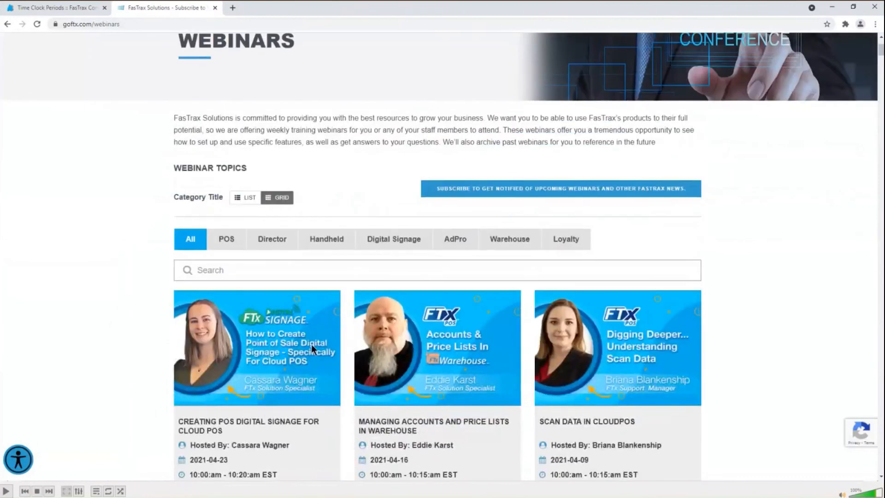
scroll(305, 347, "down", 4)
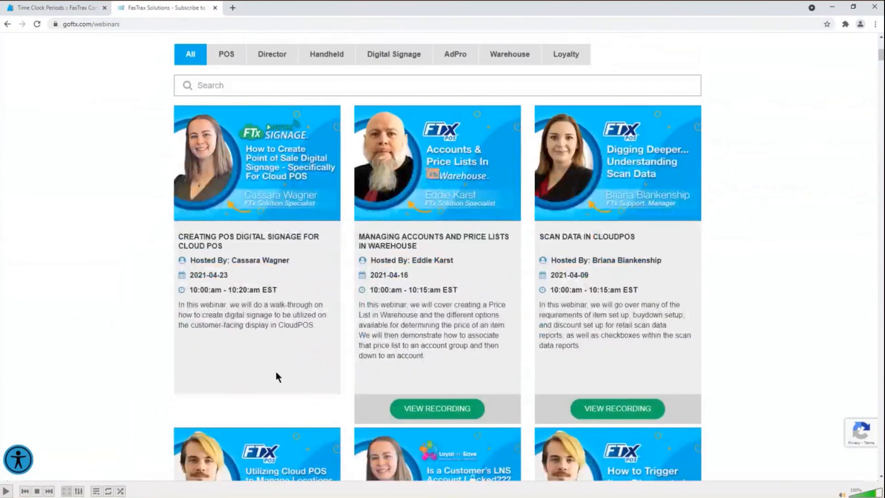
scroll(281, 373, "up", 4)
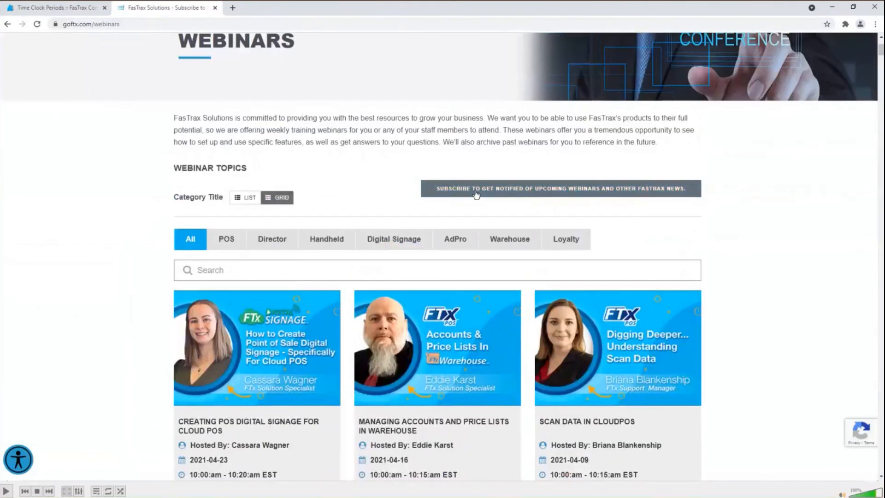